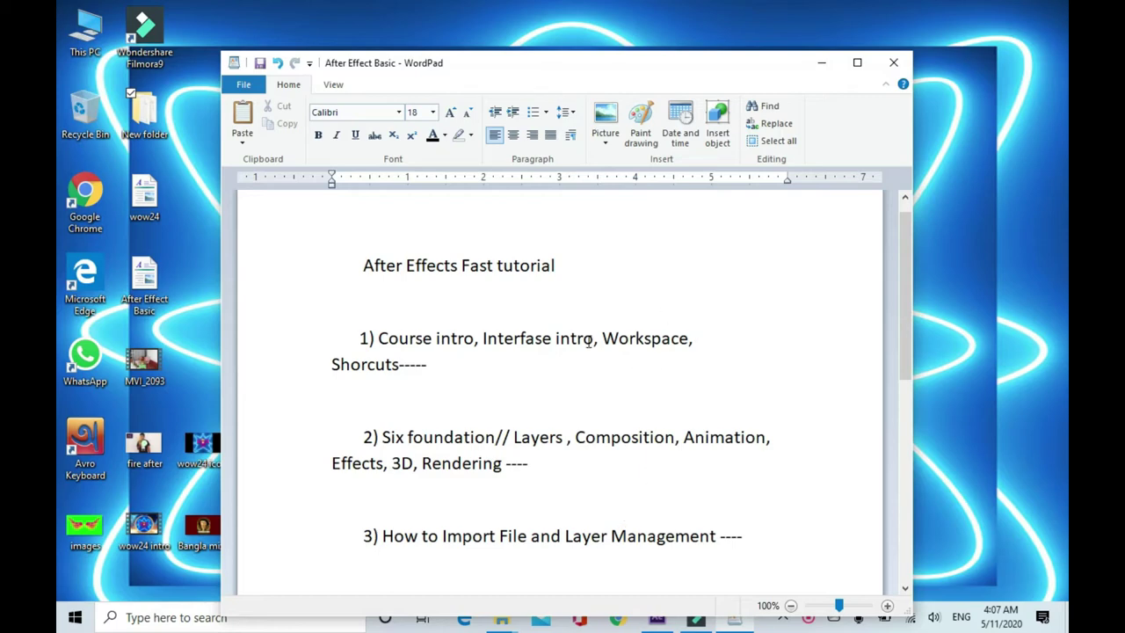
# Minimize the WordPad tutorial outline document to reveal the desktop.
pyautogui.click(822, 62)
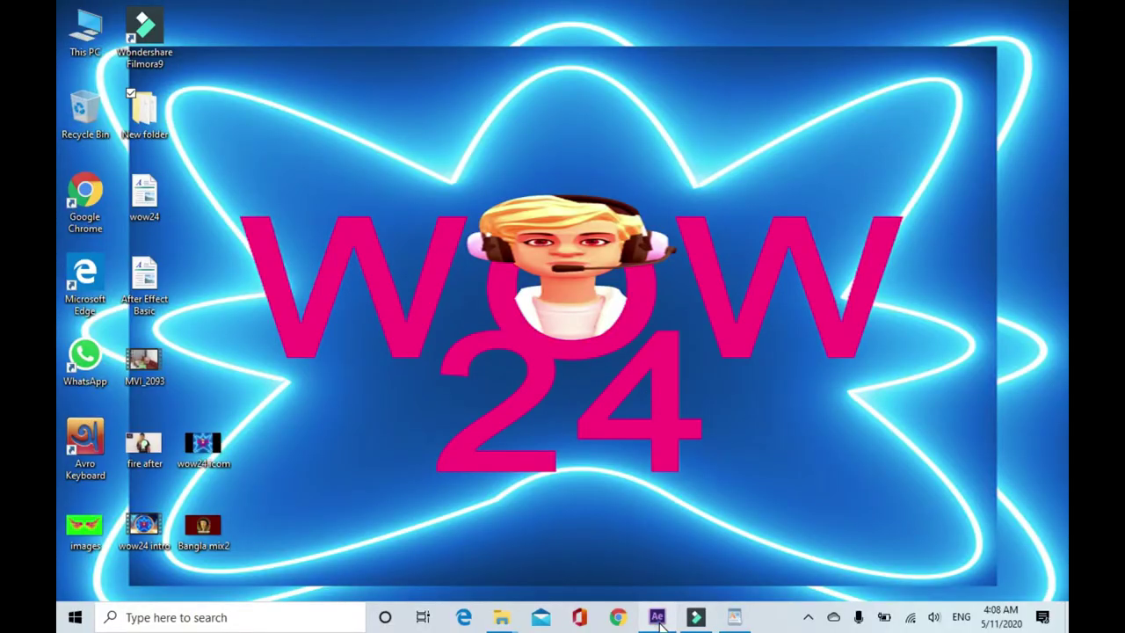
# Restore the After Effects window with its empty Untitled Project from the taskbar.
pyautogui.click(659, 619)
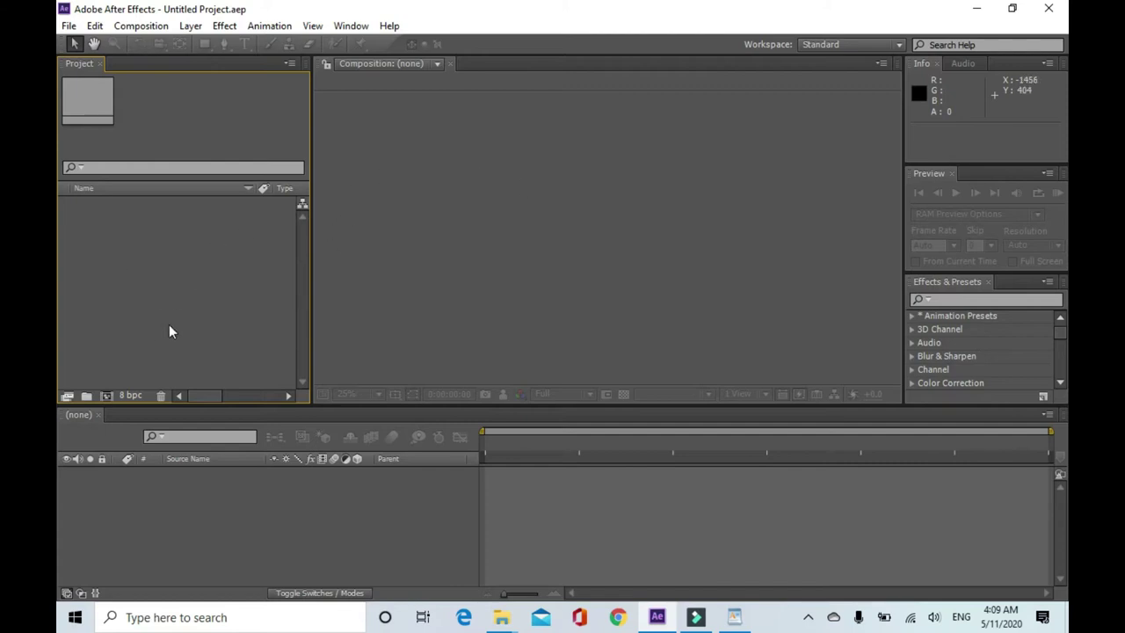
# Create a project folder named Untitled 1 and start a new composition, Comp 1.
pyautogui.click(87, 398)
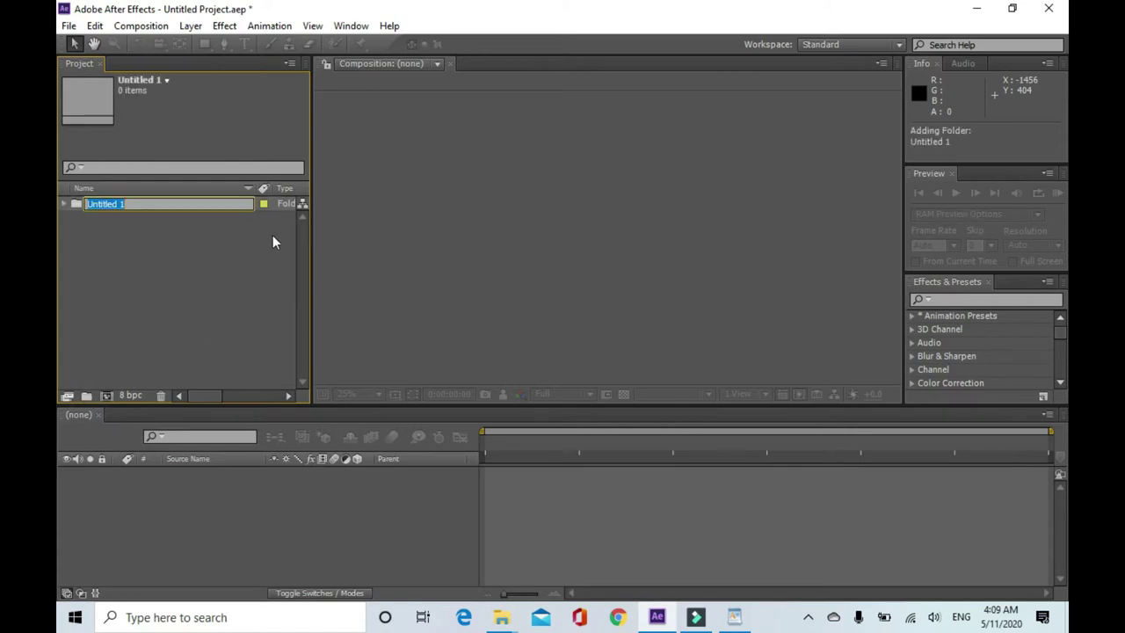
pyautogui.click(219, 255)
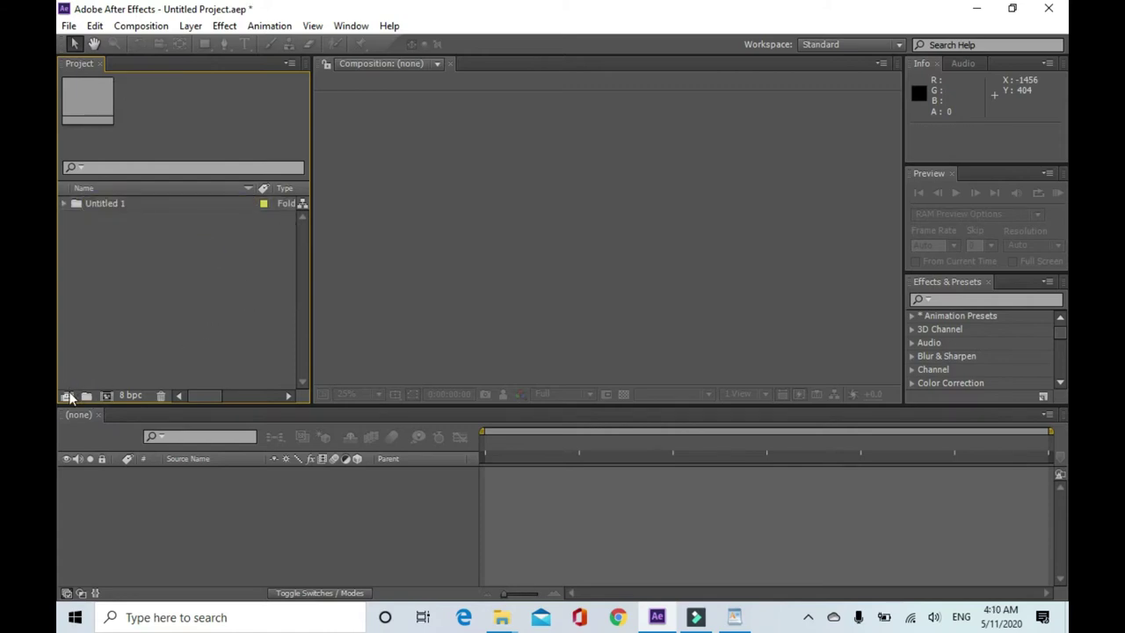
pyautogui.rightClick(167, 260)
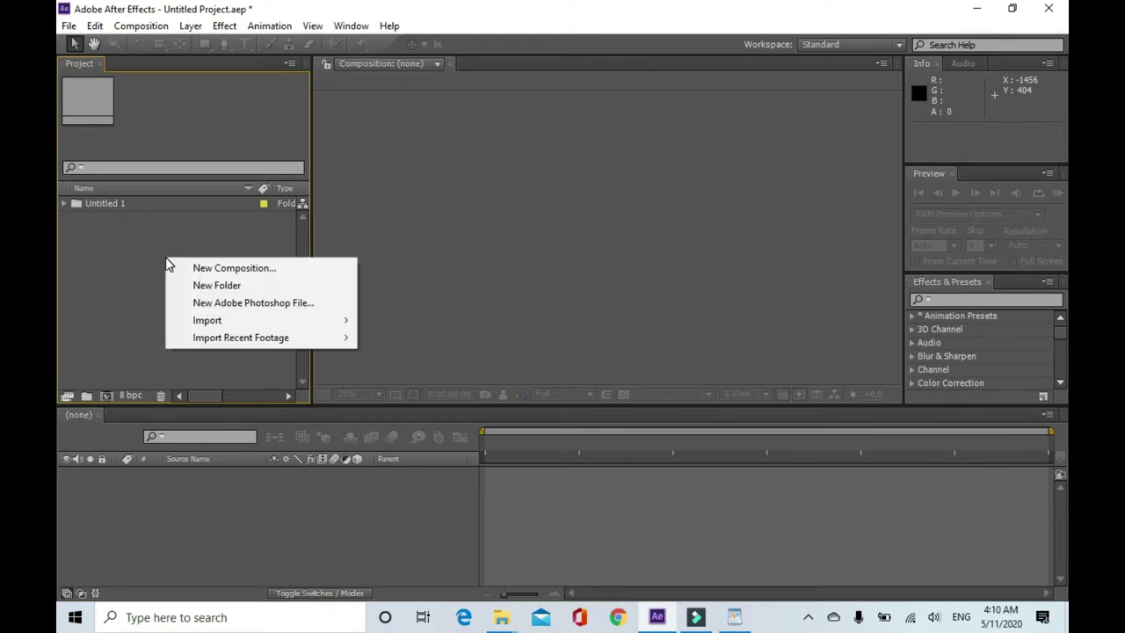
pyautogui.click(265, 271)
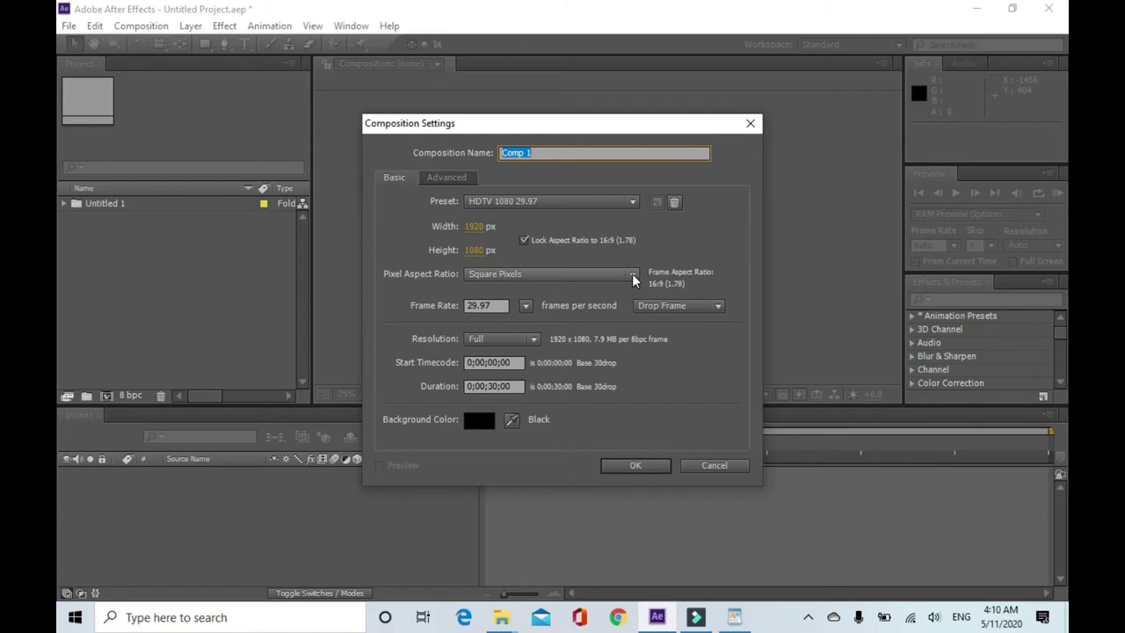
# Keep Comp 1 at Square Pixels, 29.97 fps and Full resolution.
pyautogui.click(633, 276)
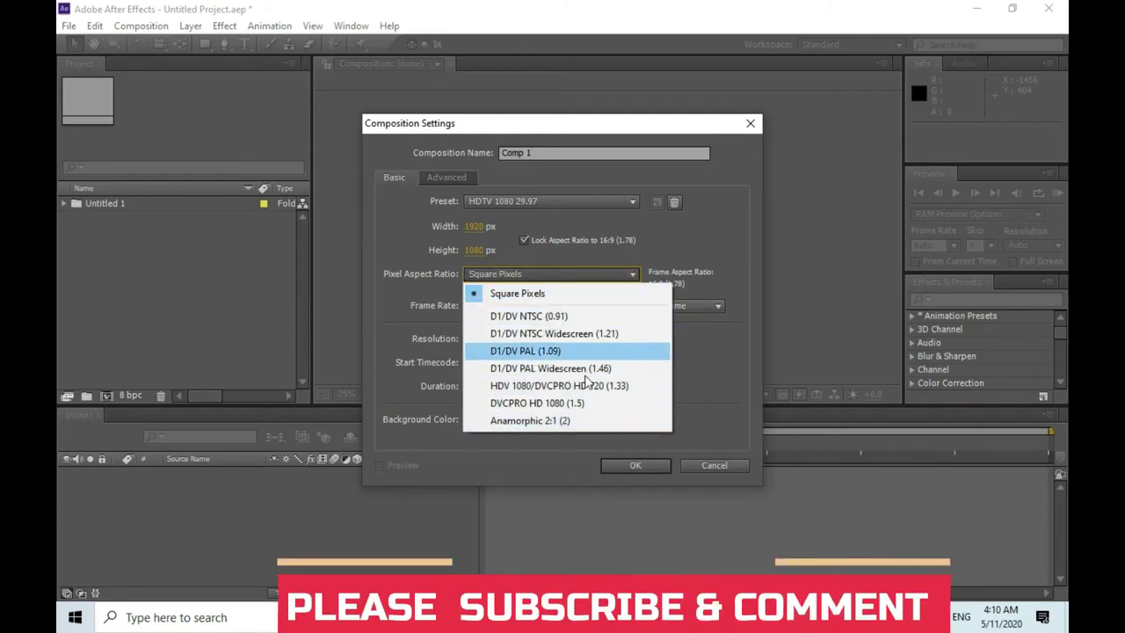
pyautogui.click(571, 295)
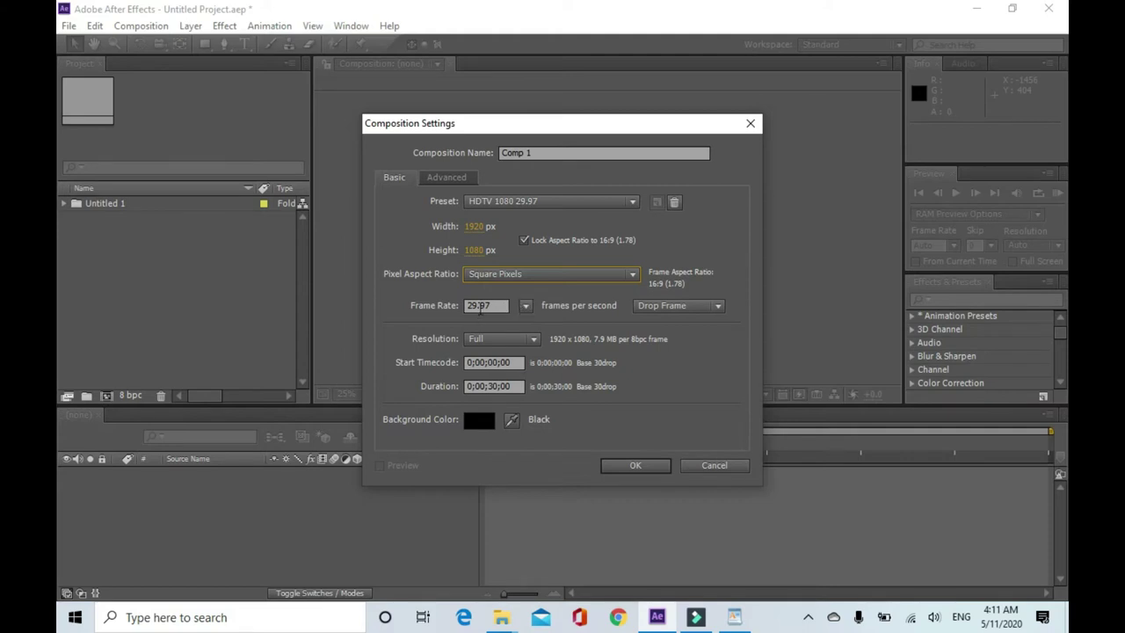
pyautogui.click(525, 306)
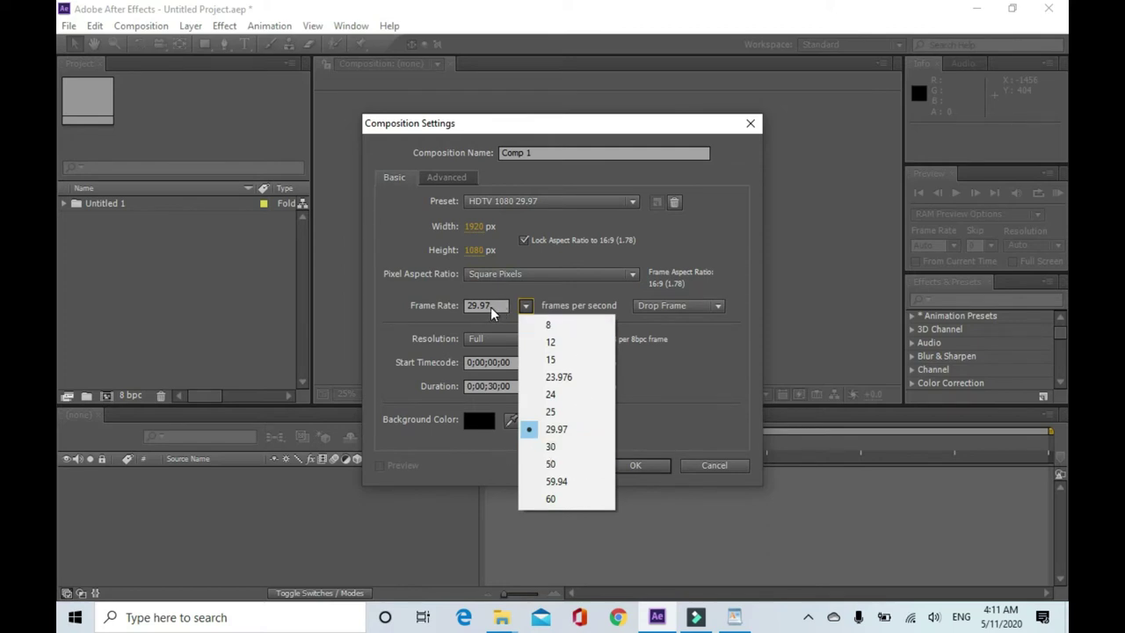
pyautogui.click(496, 330)
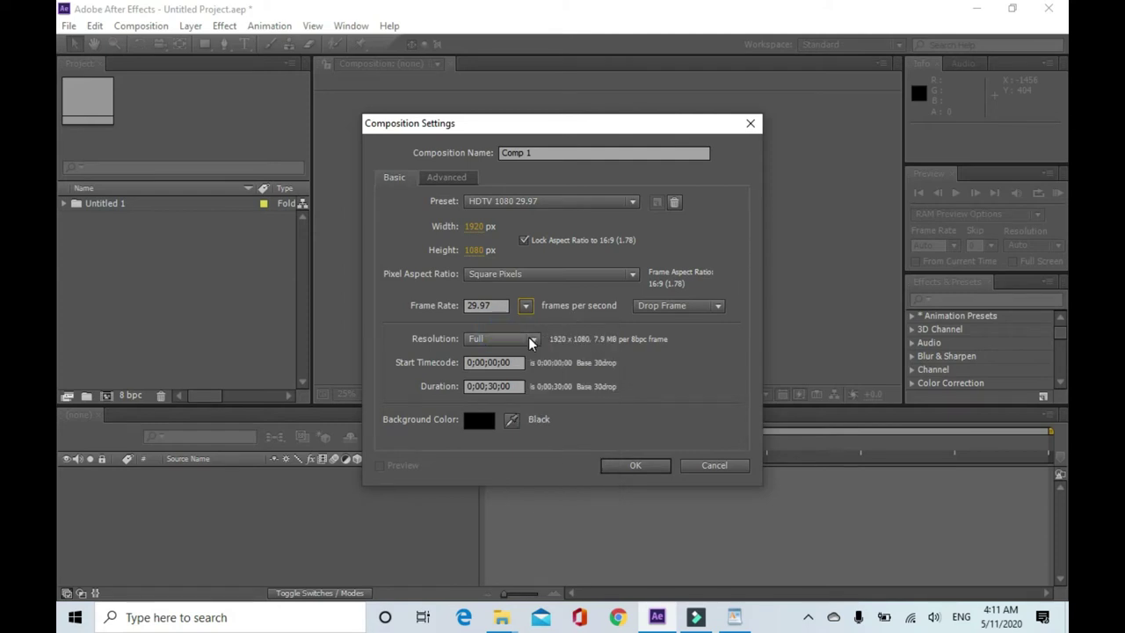
pyautogui.click(530, 343)
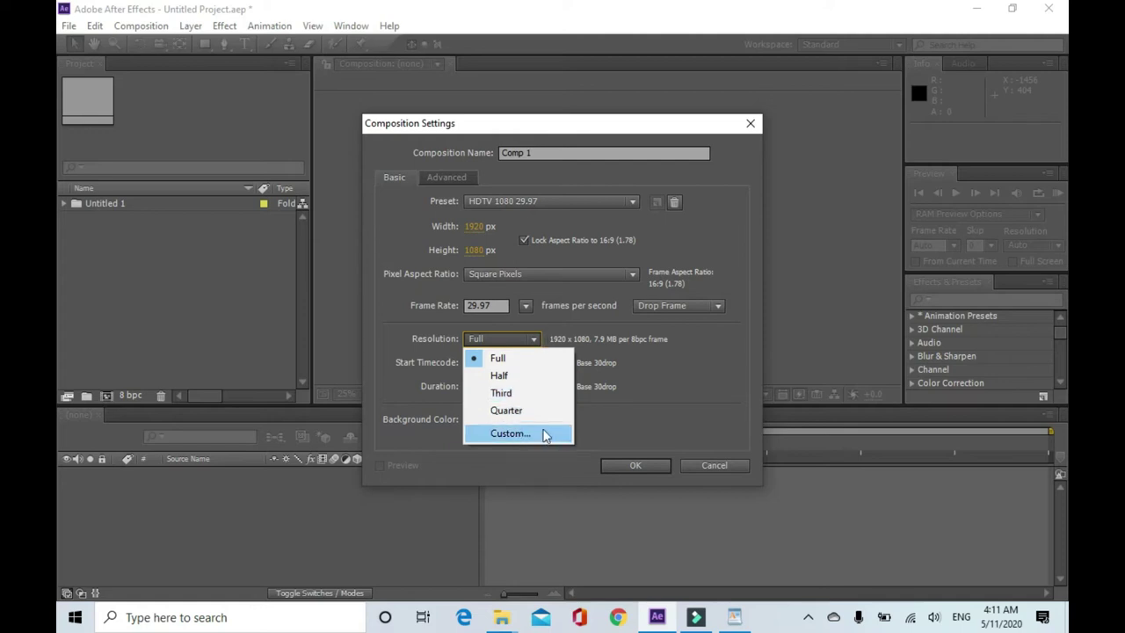
pyautogui.click(534, 335)
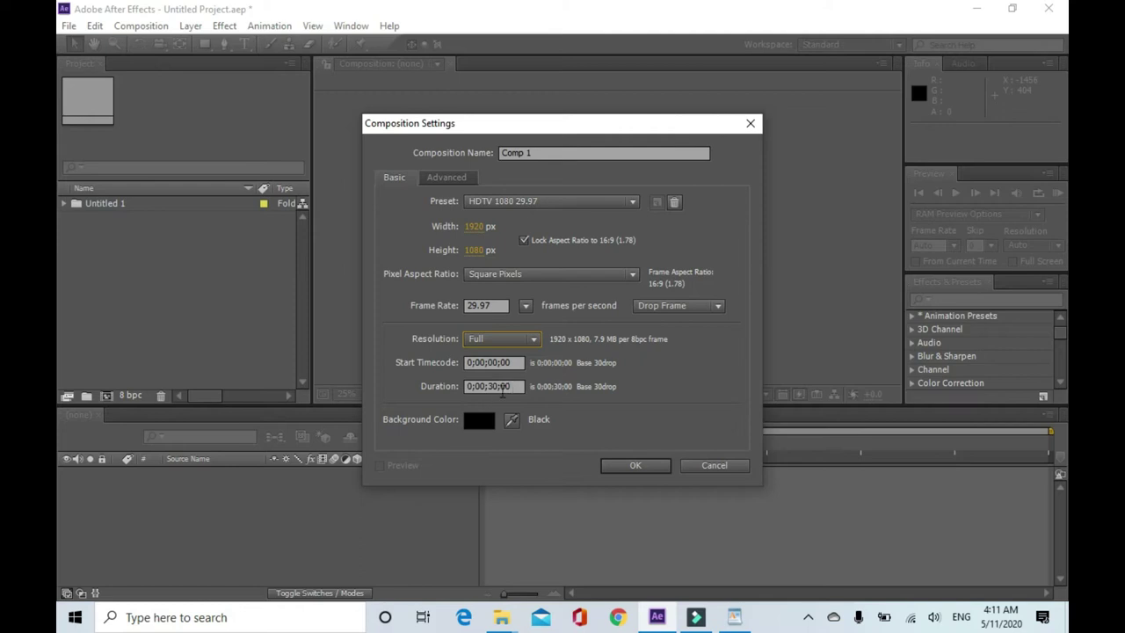
# Confirm the 30-second duration and bring up the background colour picker.
pyautogui.click(493, 388)
pyautogui.doubleClick(493, 386)
pyautogui.click(484, 420)
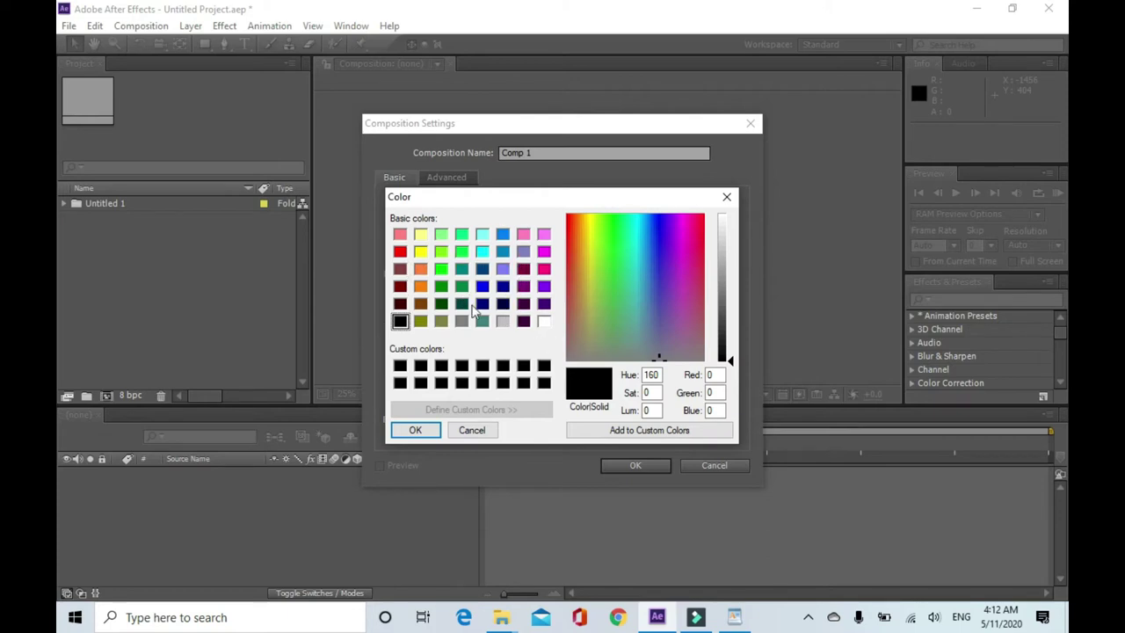
# Set the Comp 1 background to very dark magenta (Red 32, Green 0, Blue 32).
pyautogui.click(441, 252)
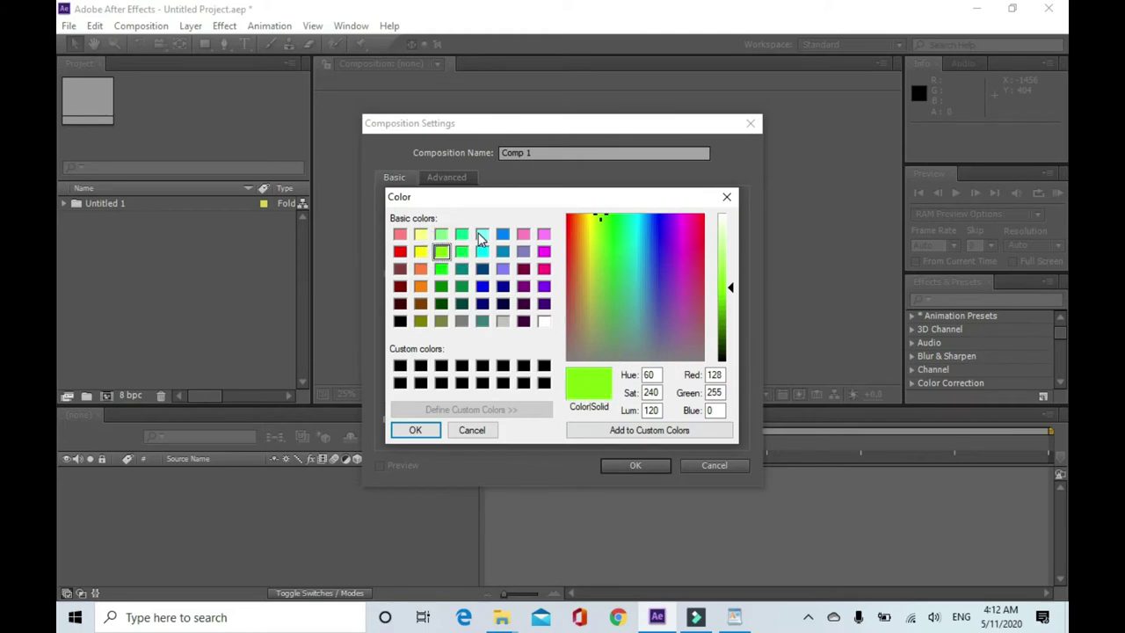
pyautogui.click(482, 234)
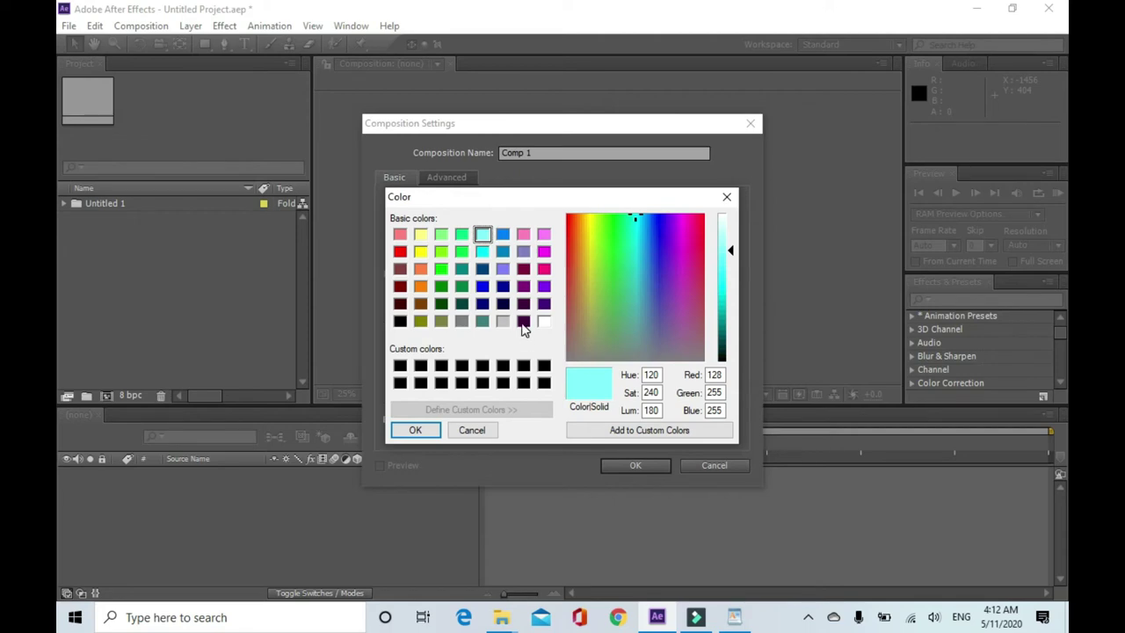
pyautogui.click(523, 322)
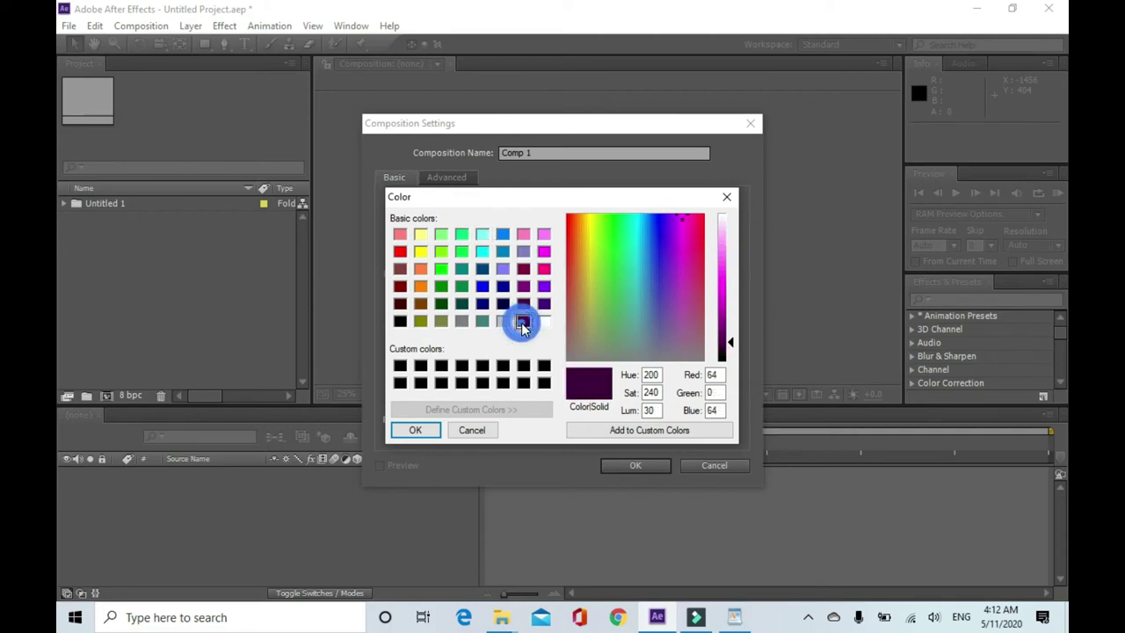
pyautogui.click(726, 352)
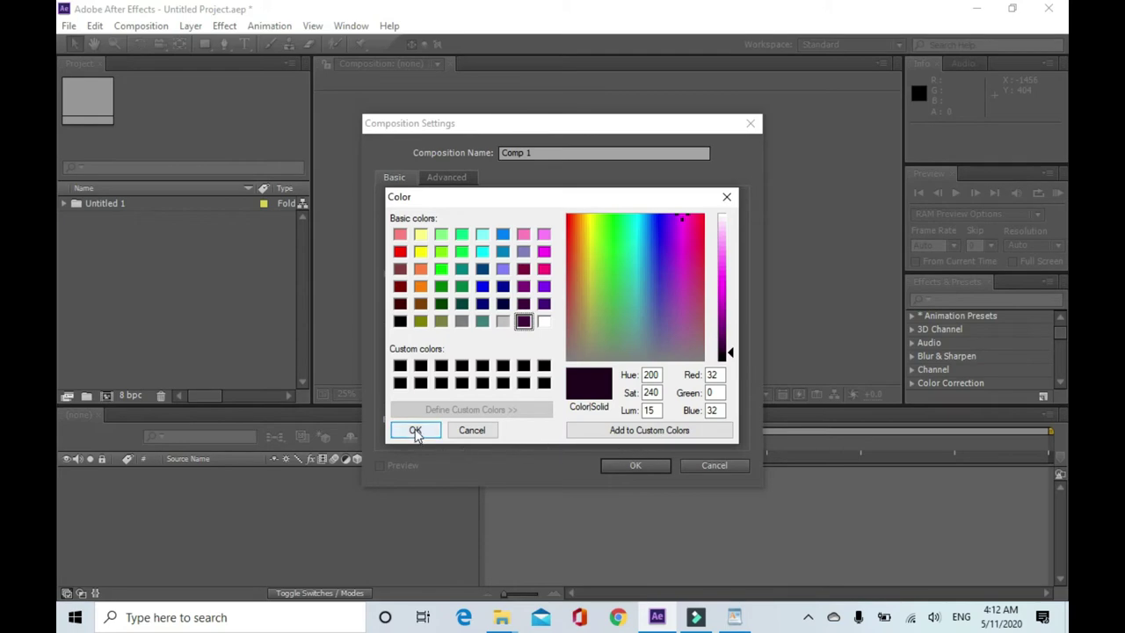
pyautogui.click(413, 430)
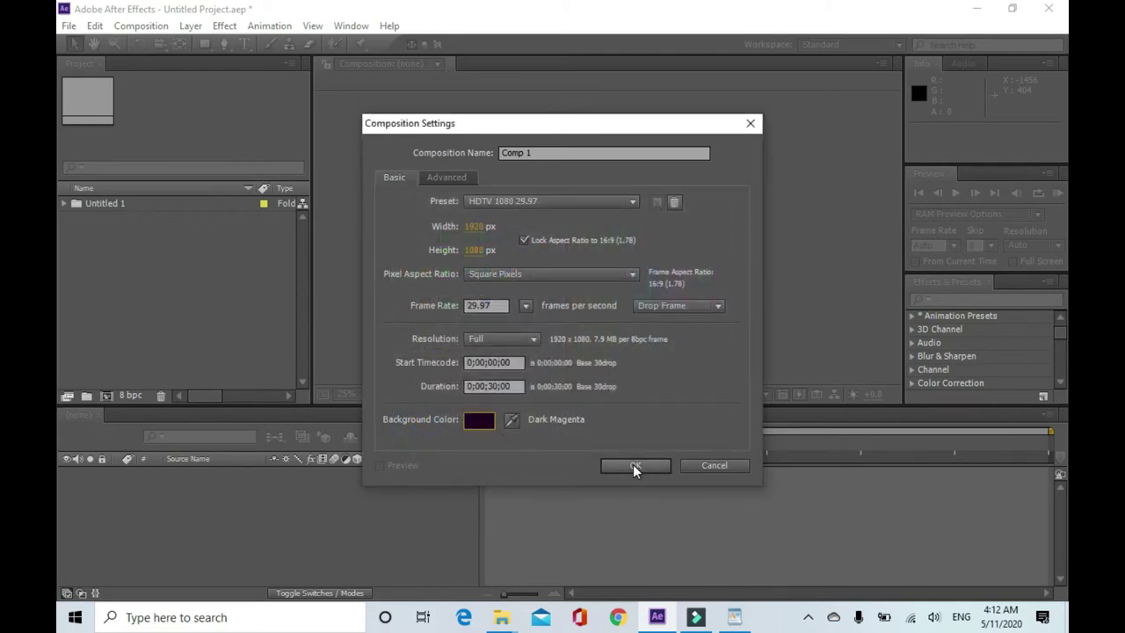
# Create Comp 1 with the dark purple background, then open the File menu.
pyautogui.click(635, 467)
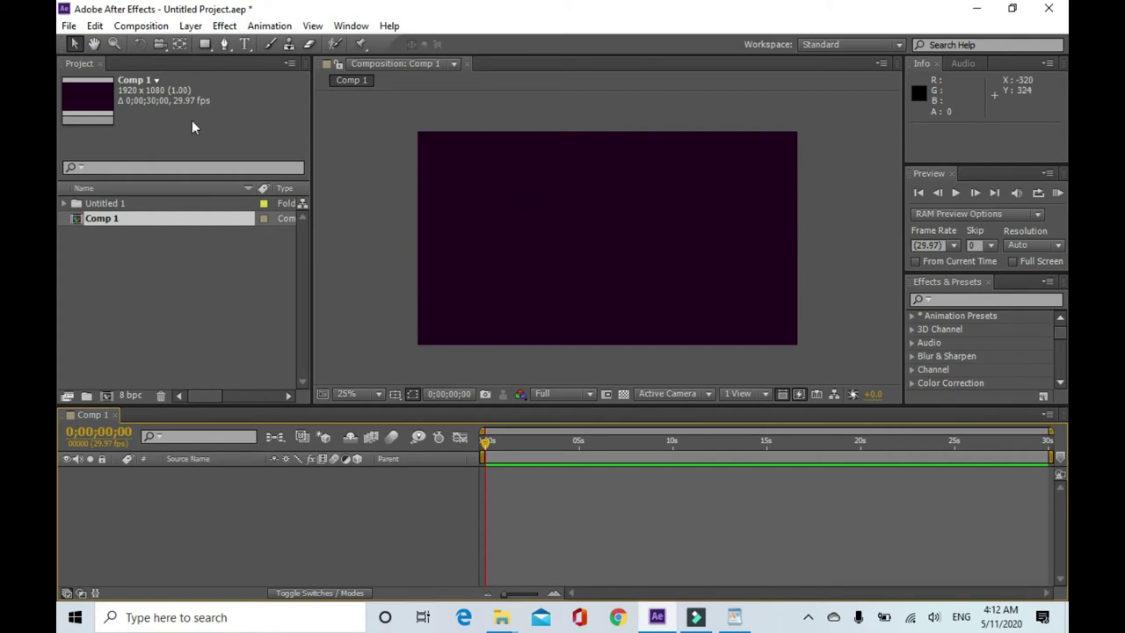
pyautogui.click(67, 27)
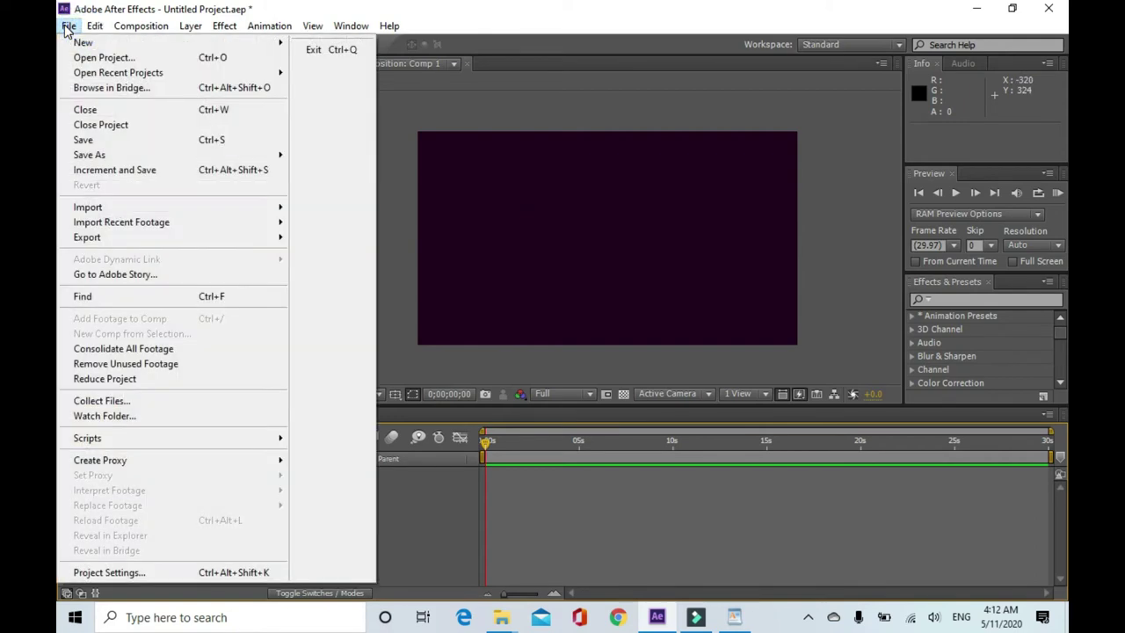
# Import Bangla mix2, fire after, images, MVI_2093 and wow24 icom from the Desktop.
pyautogui.moveTo(104, 213)
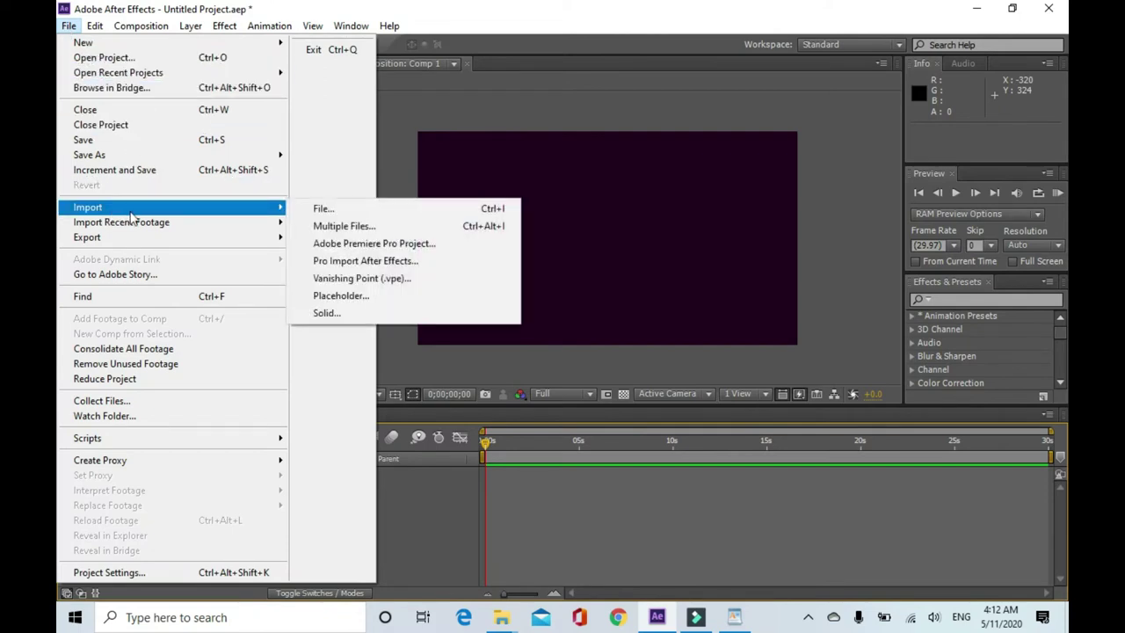
pyautogui.click(361, 209)
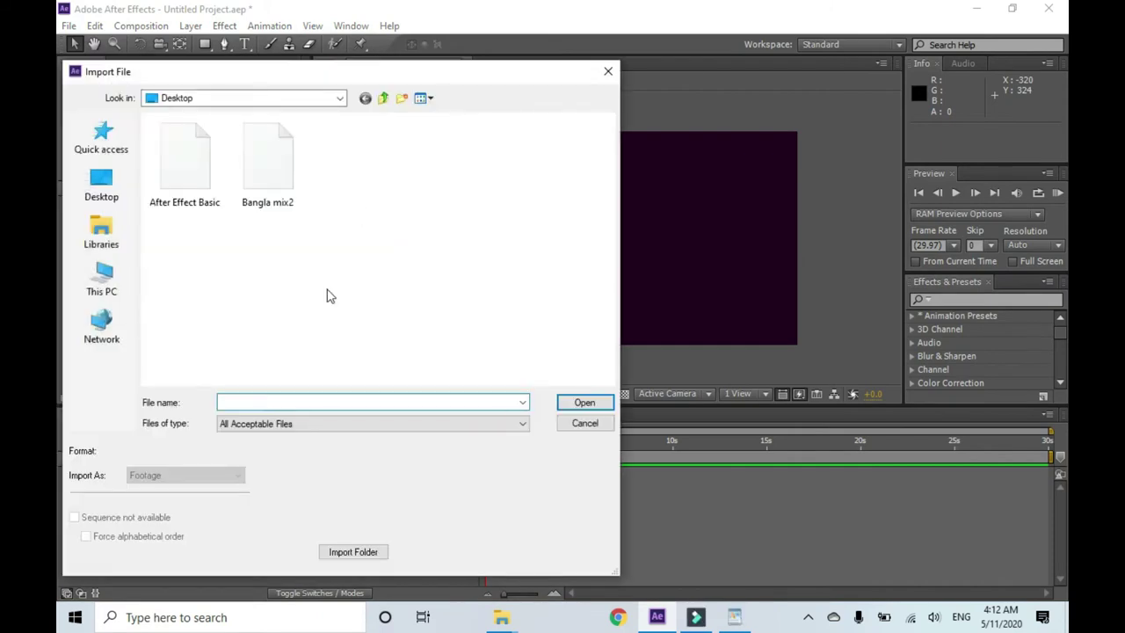
pyautogui.click(113, 176)
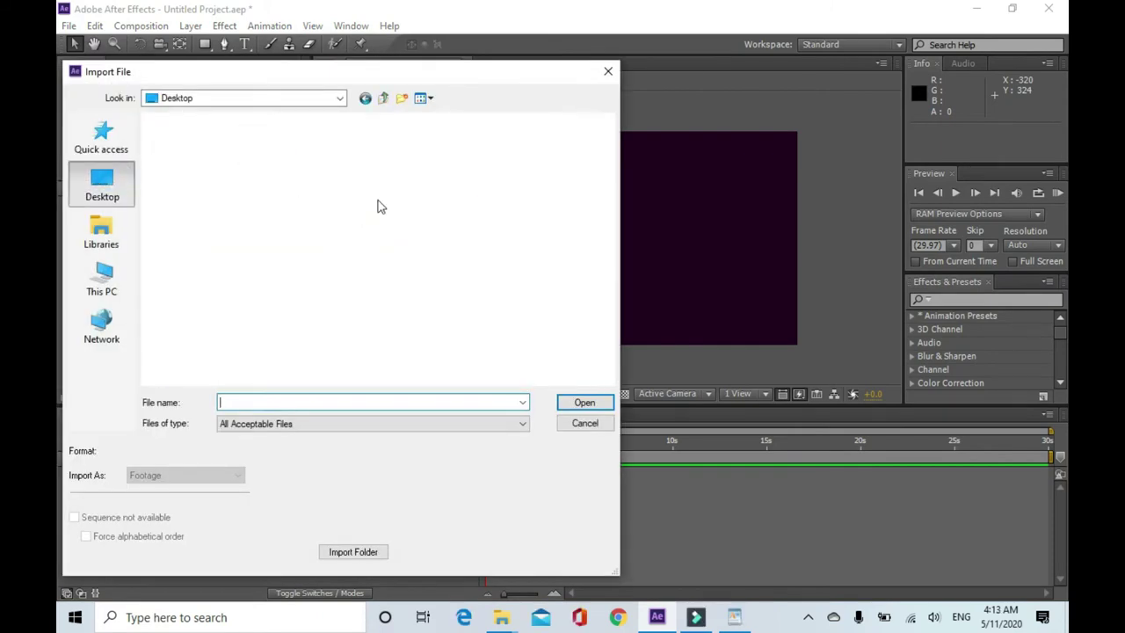
pyautogui.scroll(-3, 452, 255)
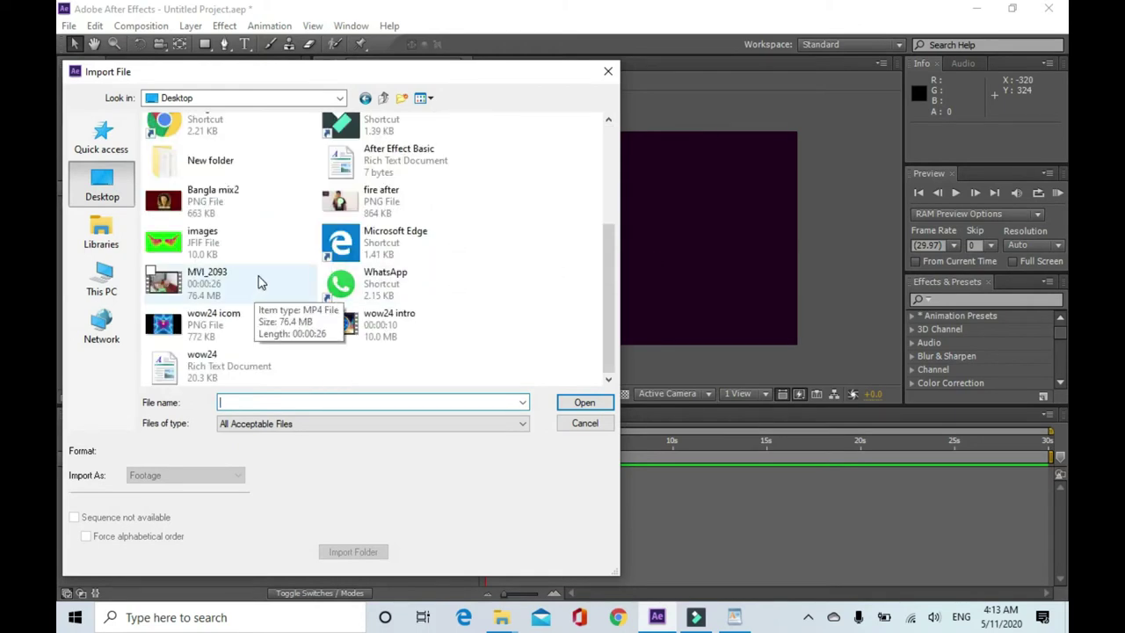
pyautogui.click(413, 204)
pyautogui.keyDown('ctrl'); pyautogui.click(192, 200); pyautogui.keyUp('ctrl')
pyautogui.keyDown('ctrl'); pyautogui.click(177, 238); pyautogui.keyUp('ctrl')
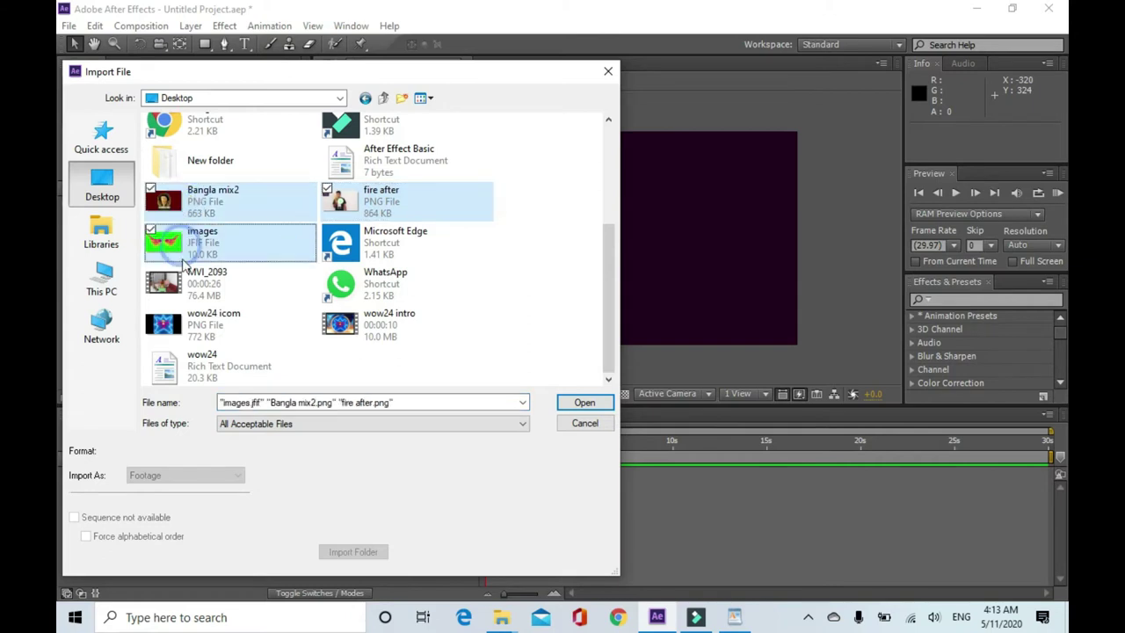
pyautogui.keyDown('ctrl'); pyautogui.click(189, 283); pyautogui.keyUp('ctrl')
pyautogui.keyDown('ctrl'); pyautogui.click(187, 325); pyautogui.keyUp('ctrl')
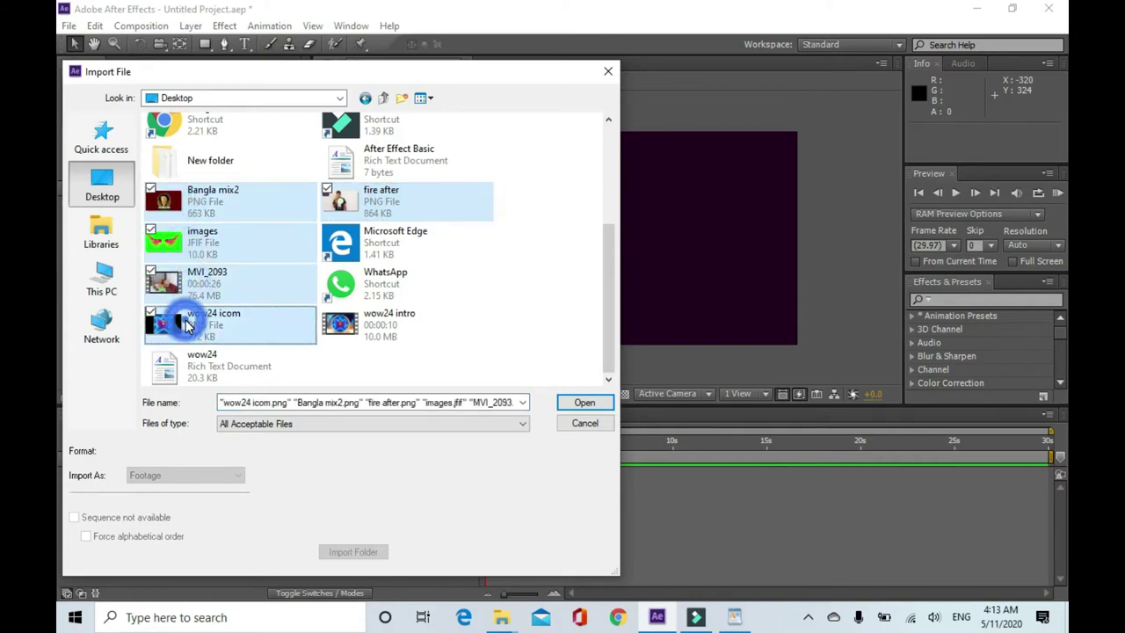
pyautogui.click(584, 402)
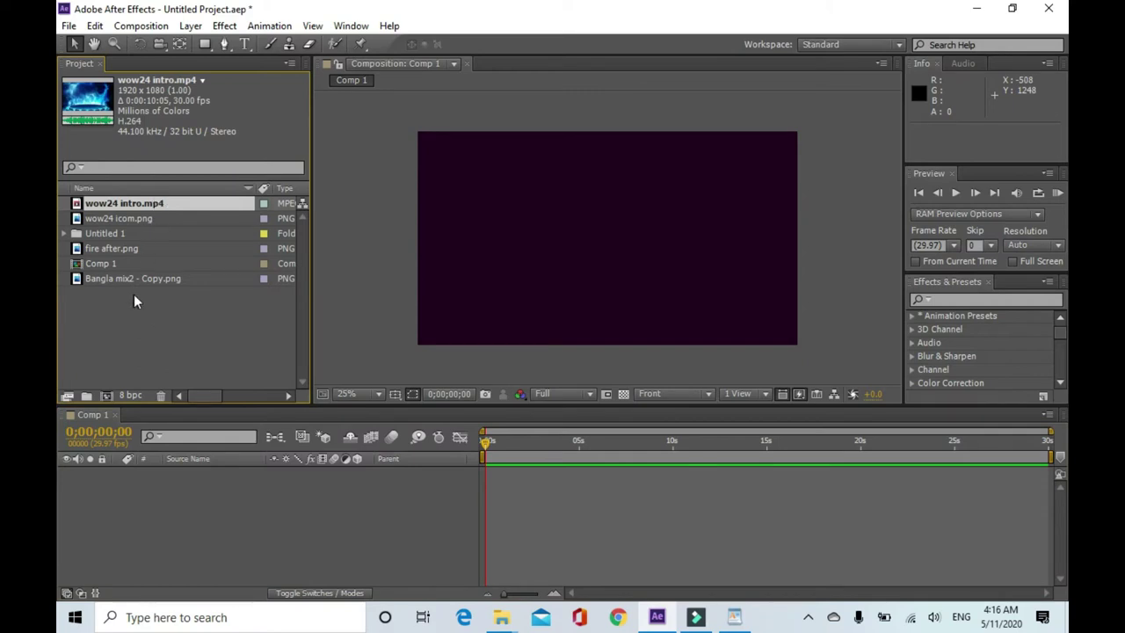
pyautogui.click(159, 306)
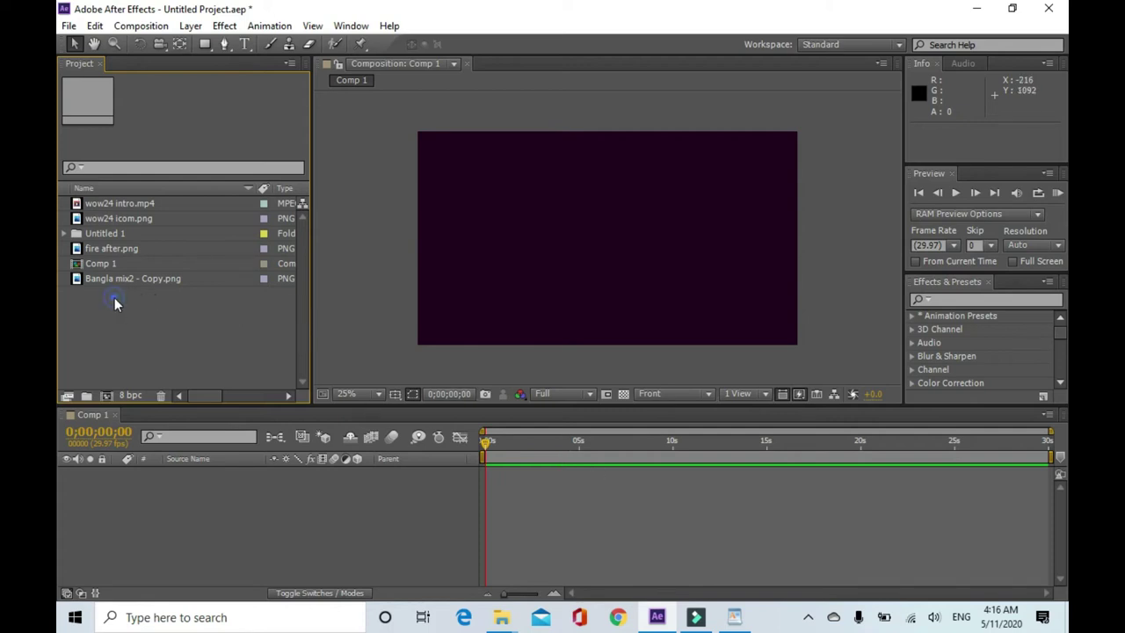
pyautogui.click(122, 206)
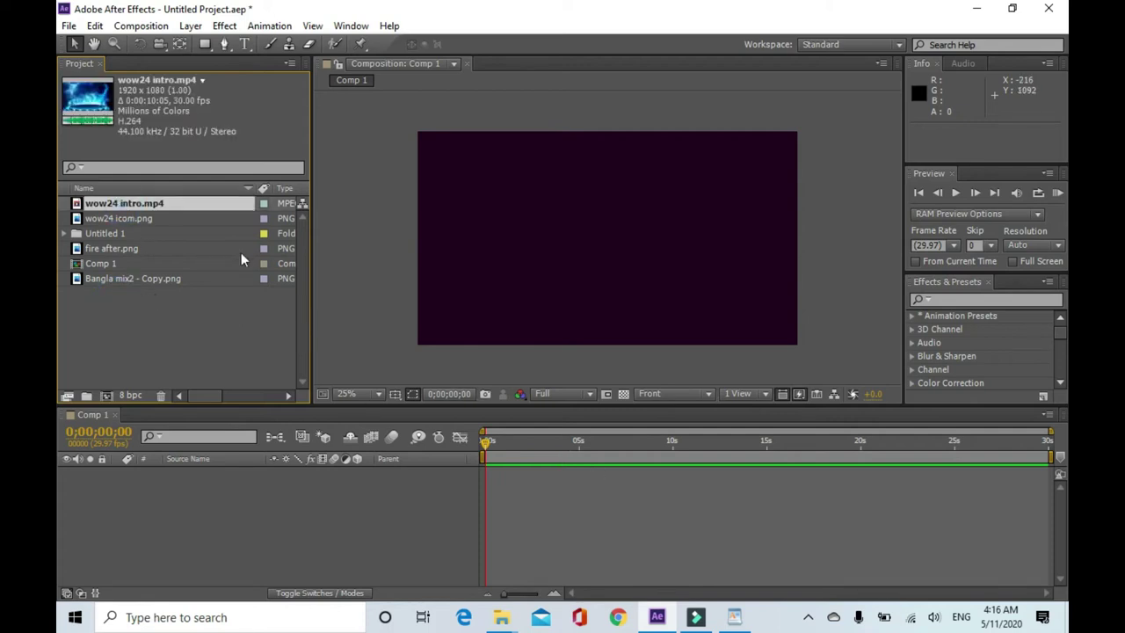
pyautogui.click(121, 220)
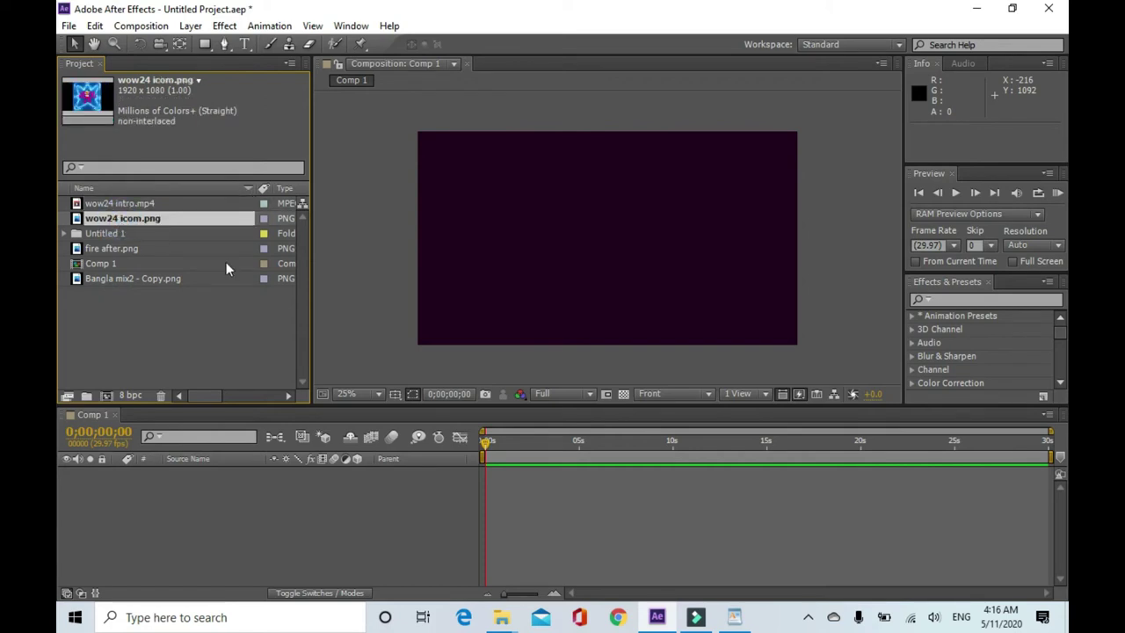
pyautogui.moveTo(130, 217); pyautogui.dragTo(133, 218)
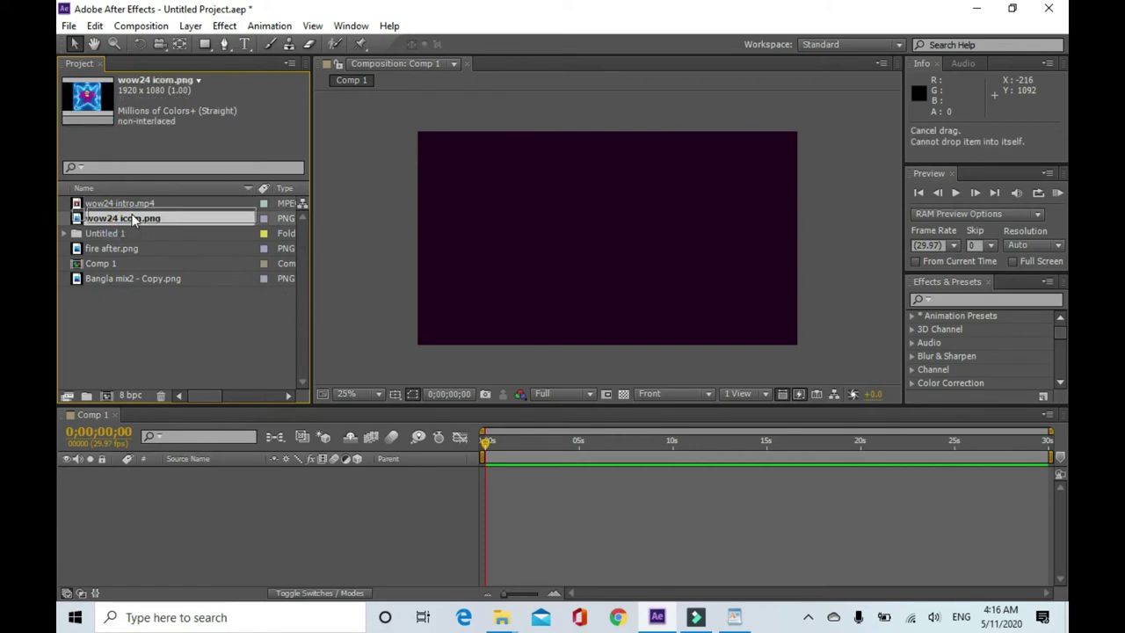
# Add wow24 icom.png to Comp 1, then Bangla mix2 - Copy.png as the top layer.
pyautogui.moveTo(133, 218)
pyautogui.mouseDown()
pyautogui.moveTo(175, 406)
pyautogui.moveTo(177, 475)
pyautogui.mouseUp()
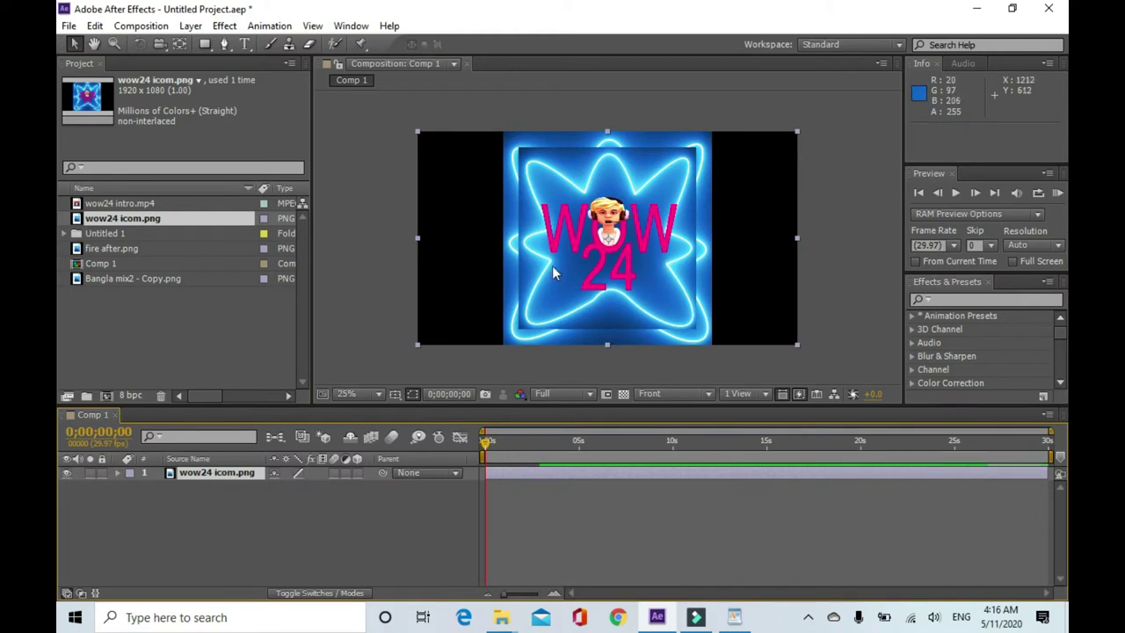
pyautogui.click(123, 248)
pyautogui.click(132, 280)
pyautogui.moveTo(131, 278); pyautogui.dragTo(170, 470)
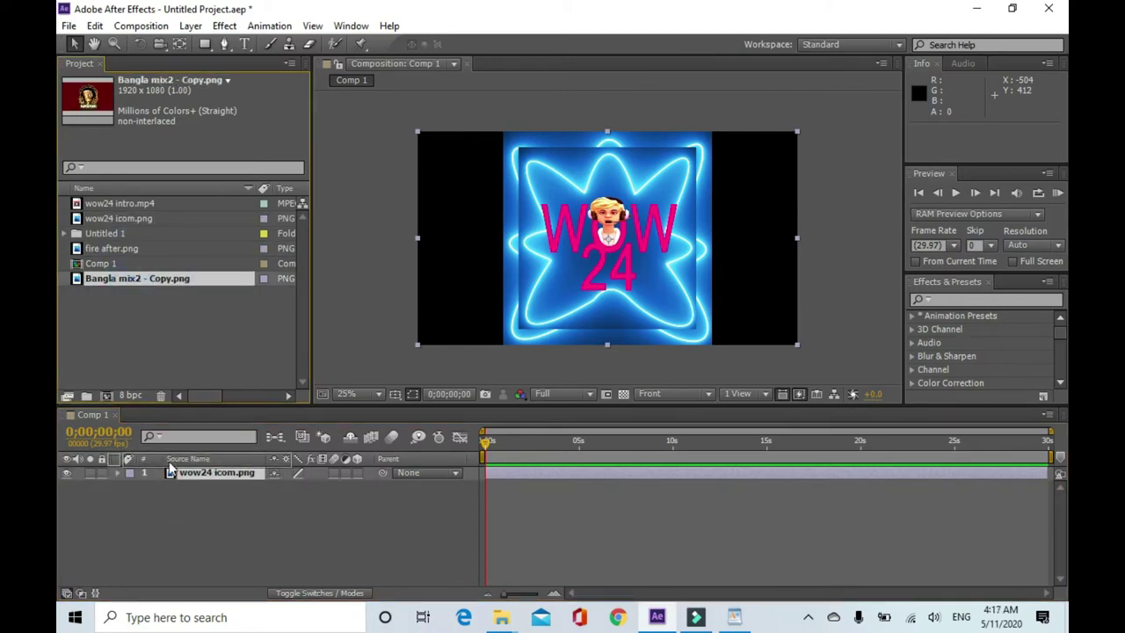
pyautogui.moveTo(169, 470); pyautogui.dragTo(170, 472)
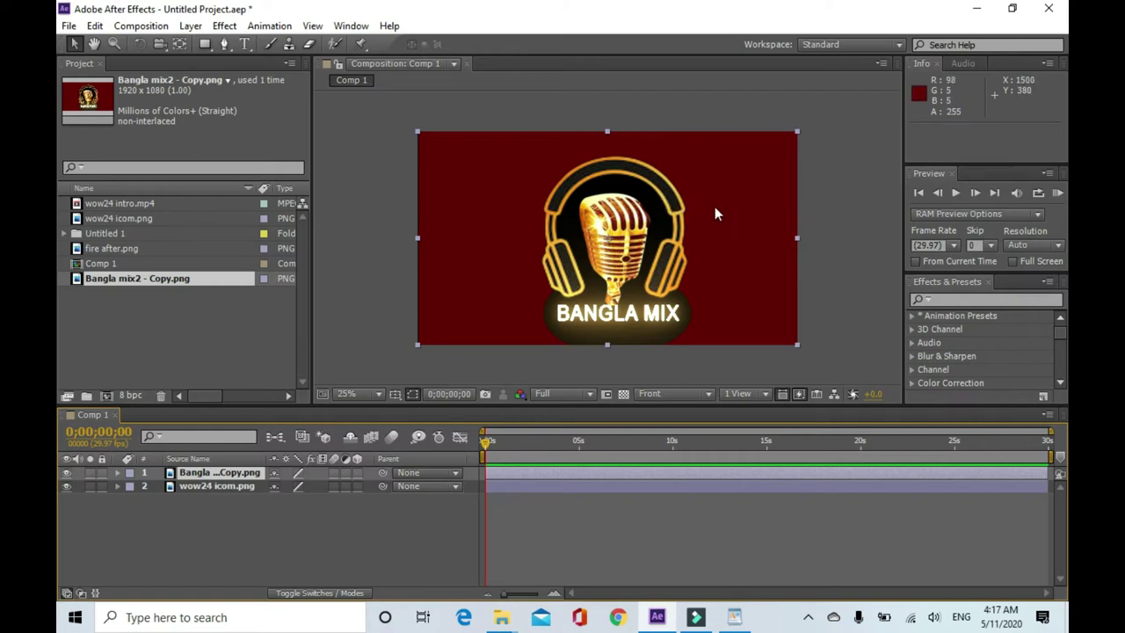
pyautogui.click(196, 301)
# Add fire after.png as the bottom layer and wow24 intro.mp4 as layer 3 above it.
pyautogui.click(155, 250)
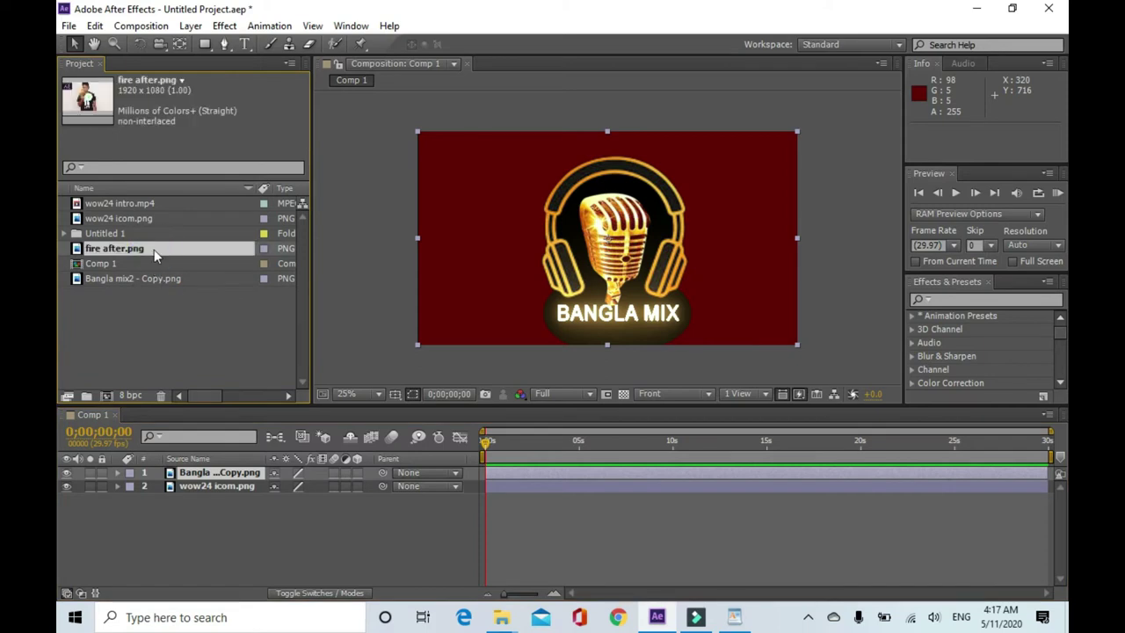
pyautogui.moveTo(155, 252); pyautogui.dragTo(155, 219)
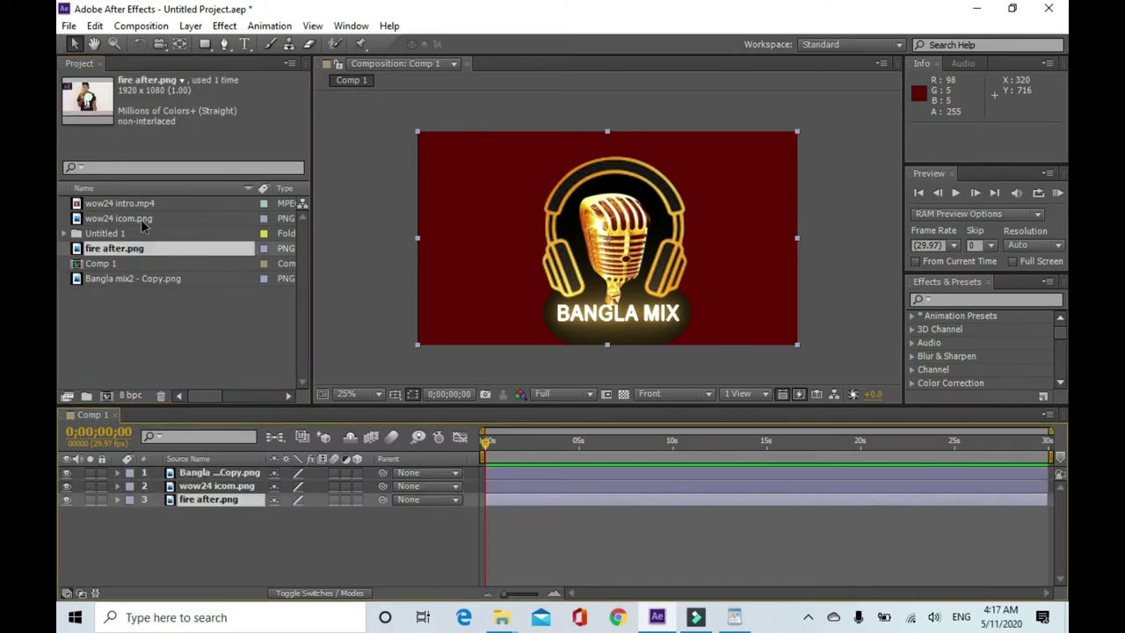
pyautogui.moveTo(124, 204); pyautogui.dragTo(196, 492)
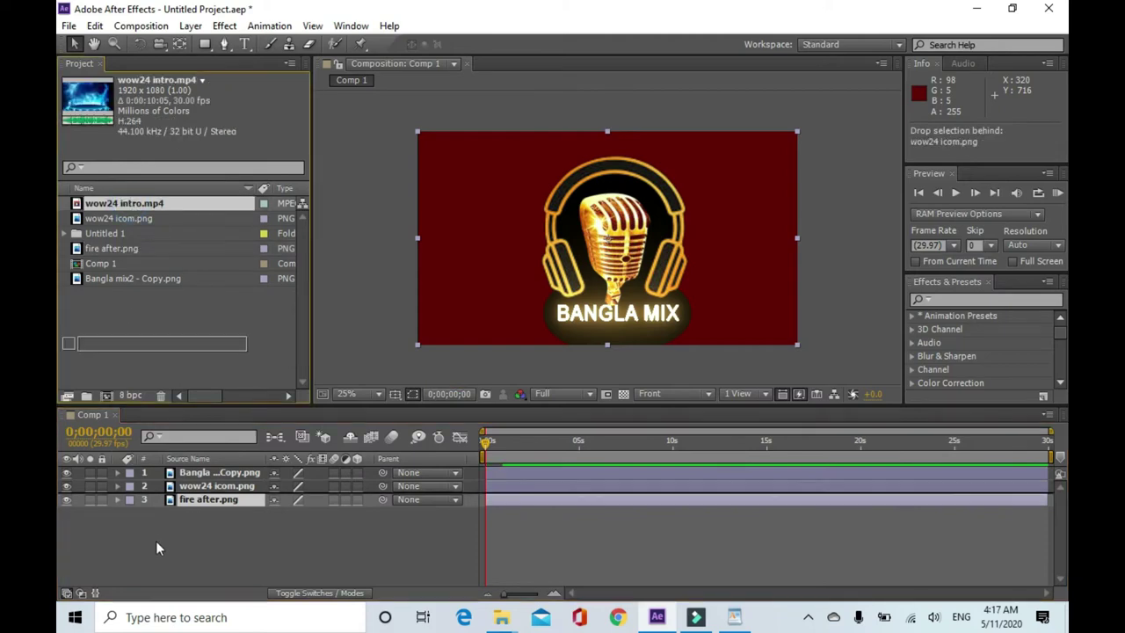
pyautogui.moveTo(195, 493); pyautogui.dragTo(193, 499)
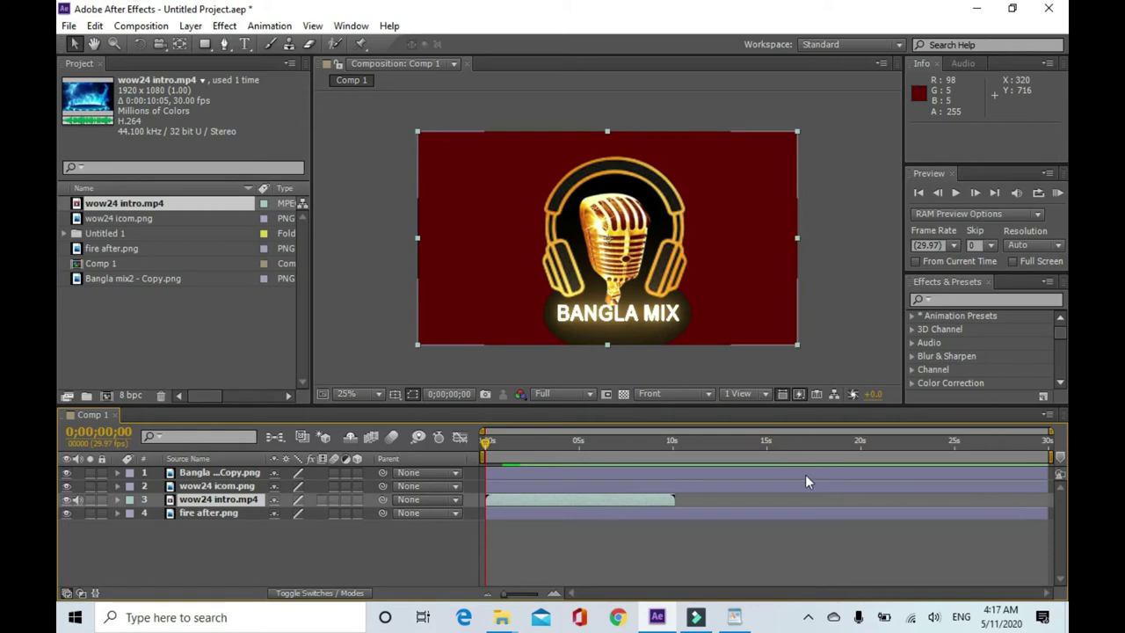
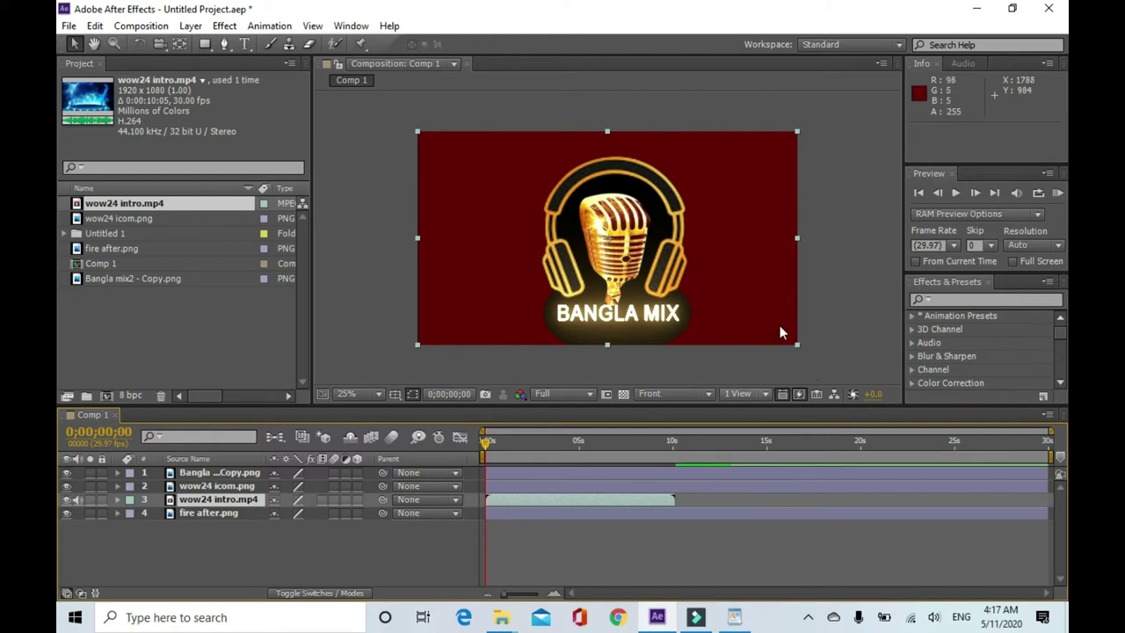
# Select the Bangla Mix logo, wow24 icon, wow24 intro.mp4 and fire background layers in turn.
pyautogui.click(578, 472)
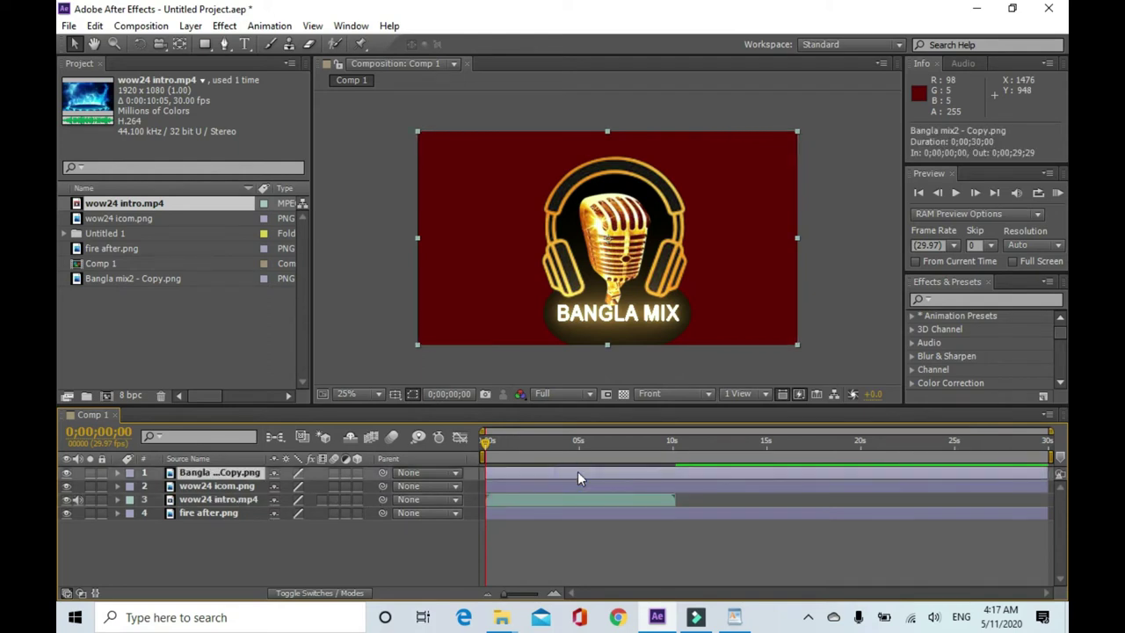
pyautogui.click(580, 487)
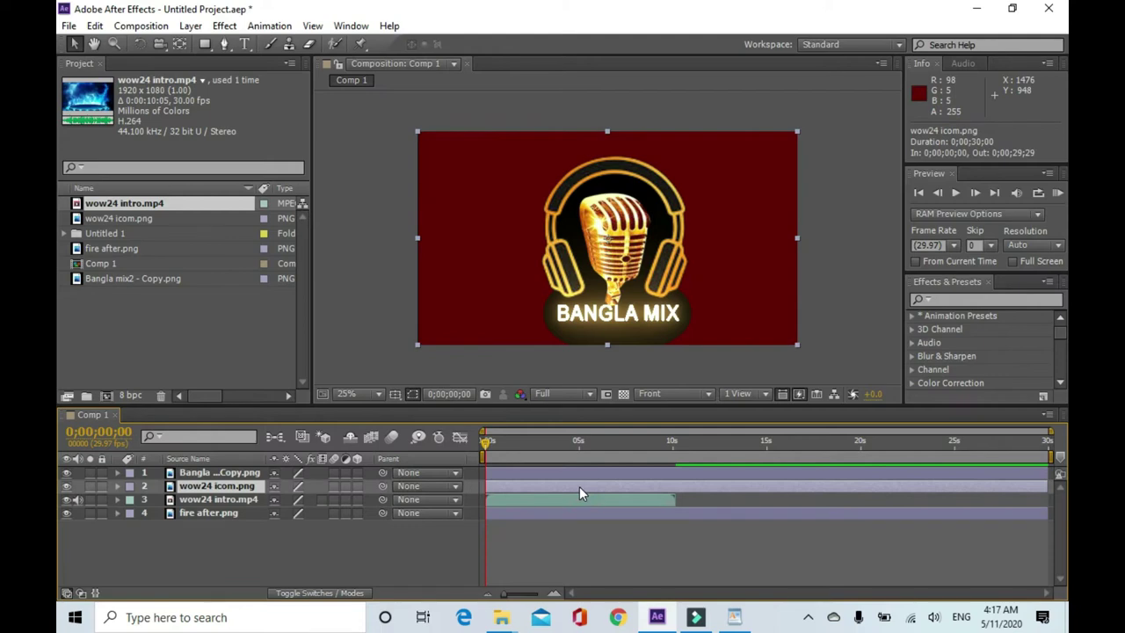
pyautogui.click(570, 503)
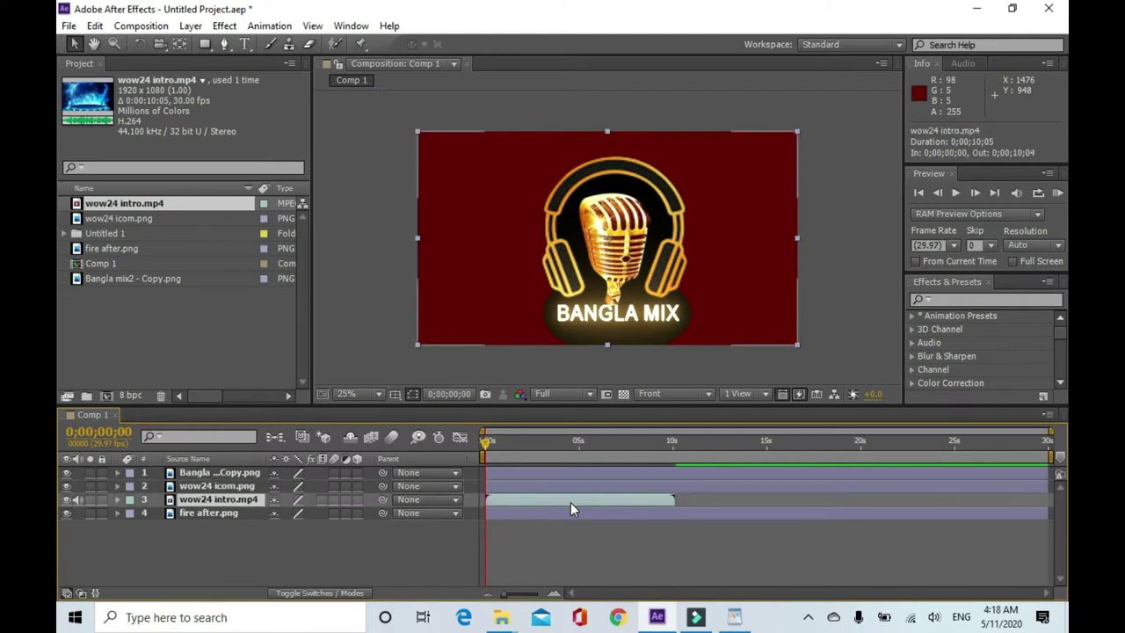
pyautogui.click(589, 515)
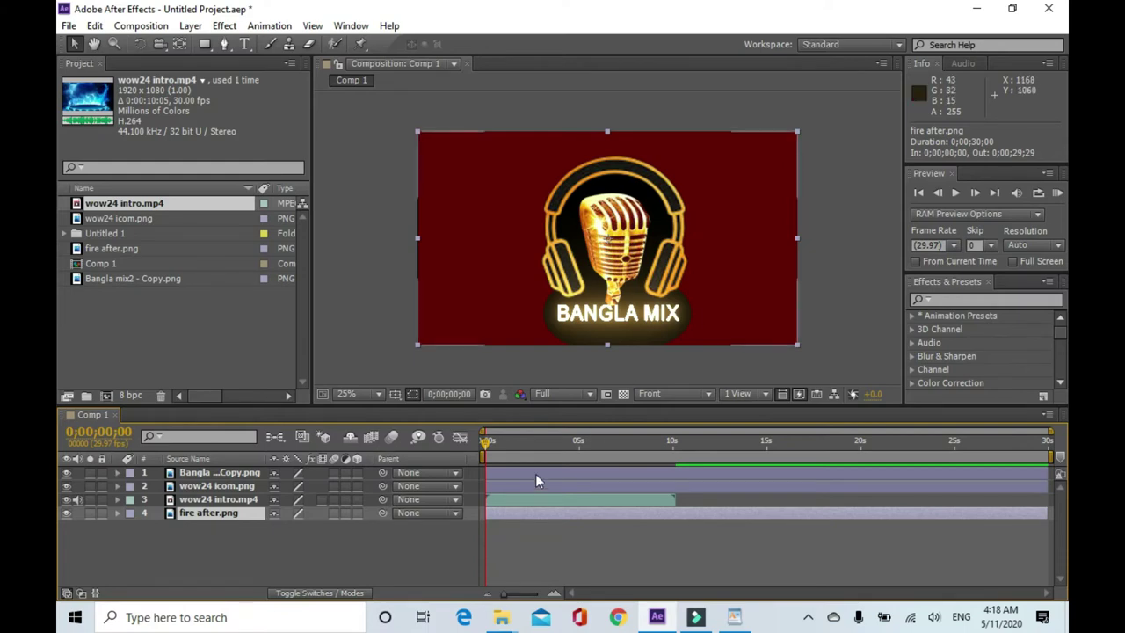
# Split the Bangla Mix layer near 2;22 and delete the later part so it ends at 0;00;02;21.
pyautogui.moveTo(491, 444)
pyautogui.mouseDown()
pyautogui.moveTo(555, 446)
pyautogui.moveTo(537, 449)
pyautogui.mouseUp()
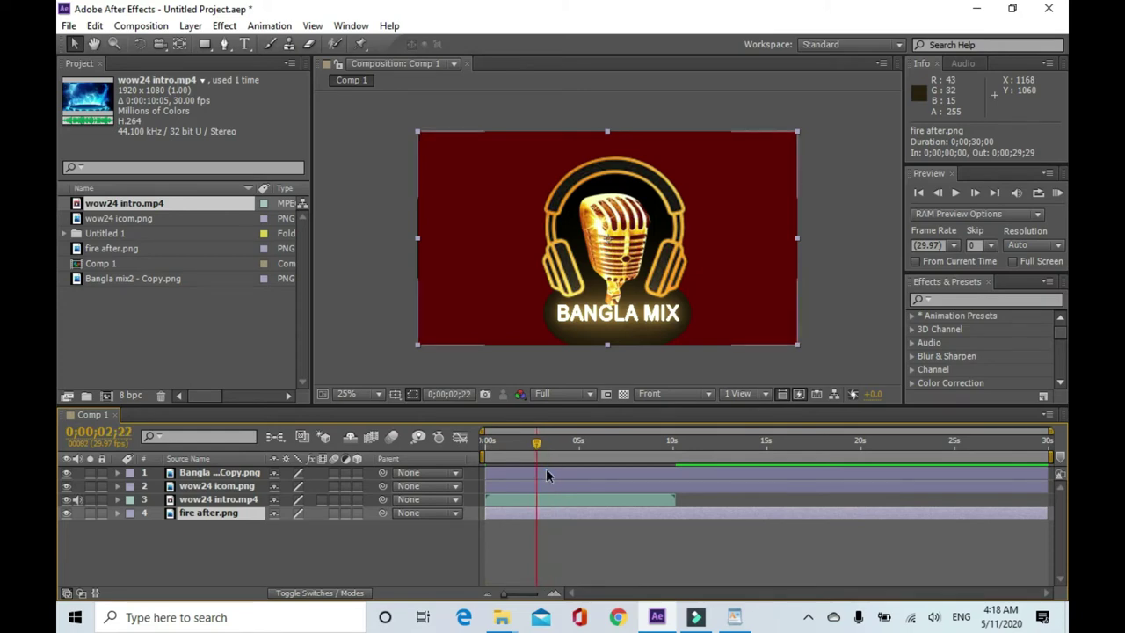
pyautogui.click(546, 476)
pyautogui.hotkey('ctrl', 'shift', 'd')
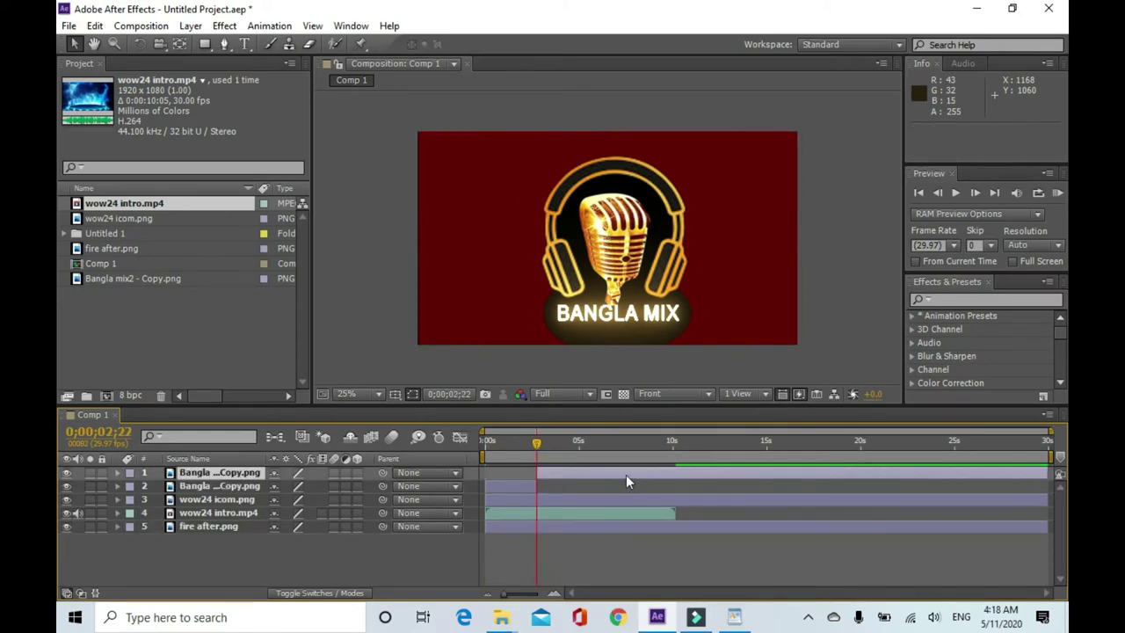
pyautogui.press('Delete')
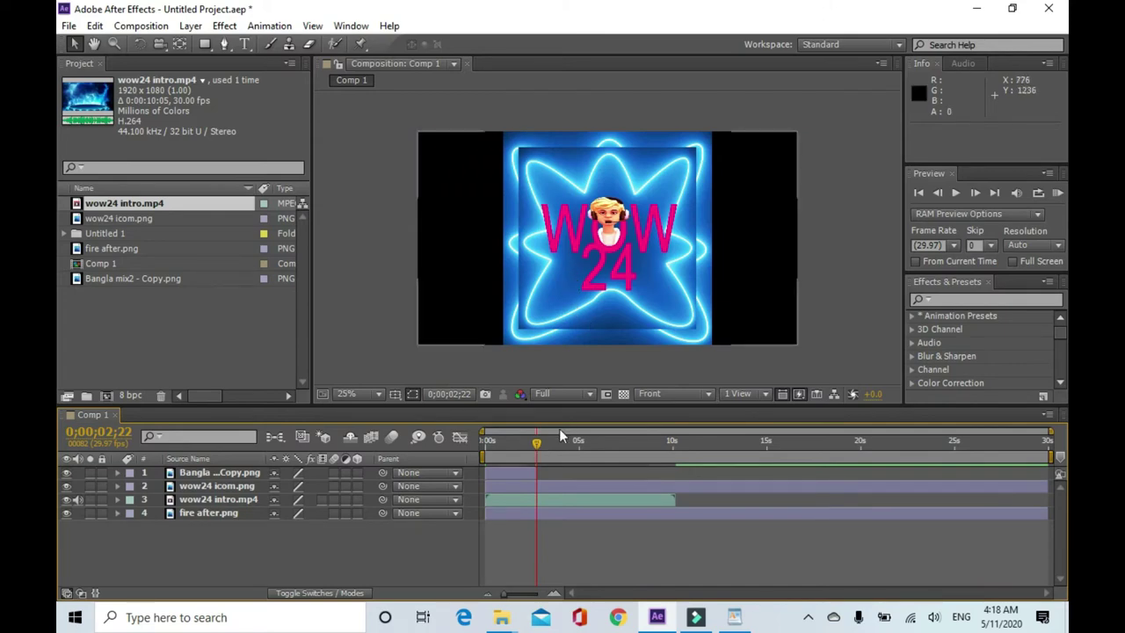
pyautogui.click(537, 444)
pyautogui.moveTo(537, 445); pyautogui.dragTo(527, 445)
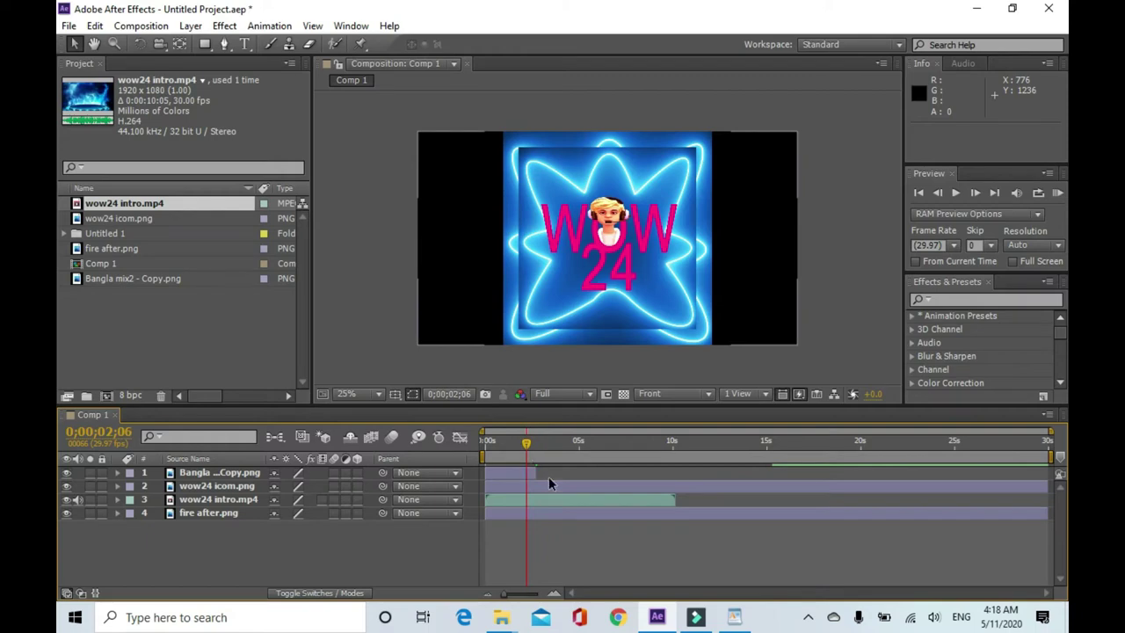
pyautogui.click(529, 473)
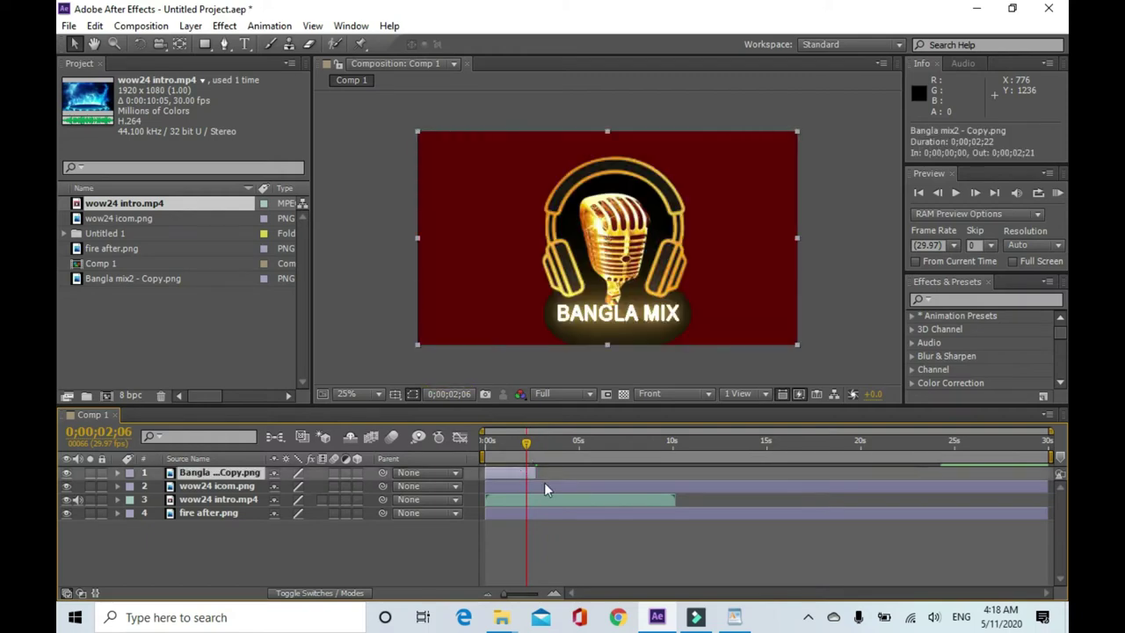
# Set the wow24 icom.png layer's out point to about 0;00;04;24 with Alt+].
pyautogui.moveTo(528, 442); pyautogui.dragTo(540, 443)
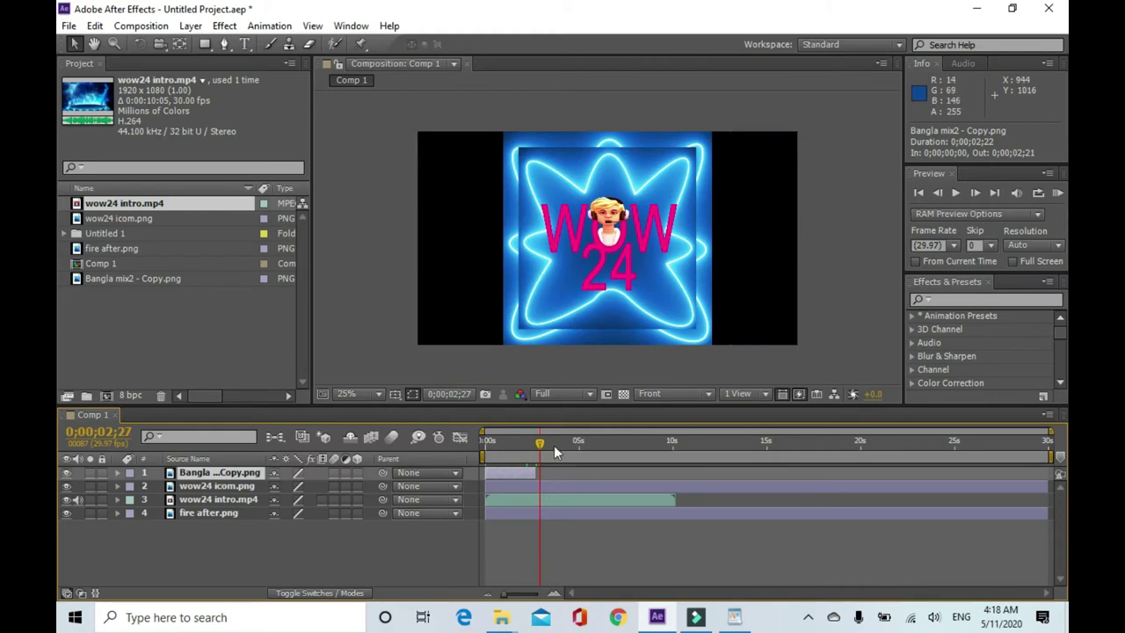
pyautogui.moveTo(540, 442); pyautogui.dragTo(577, 446)
pyautogui.hotkey('alt', ']')
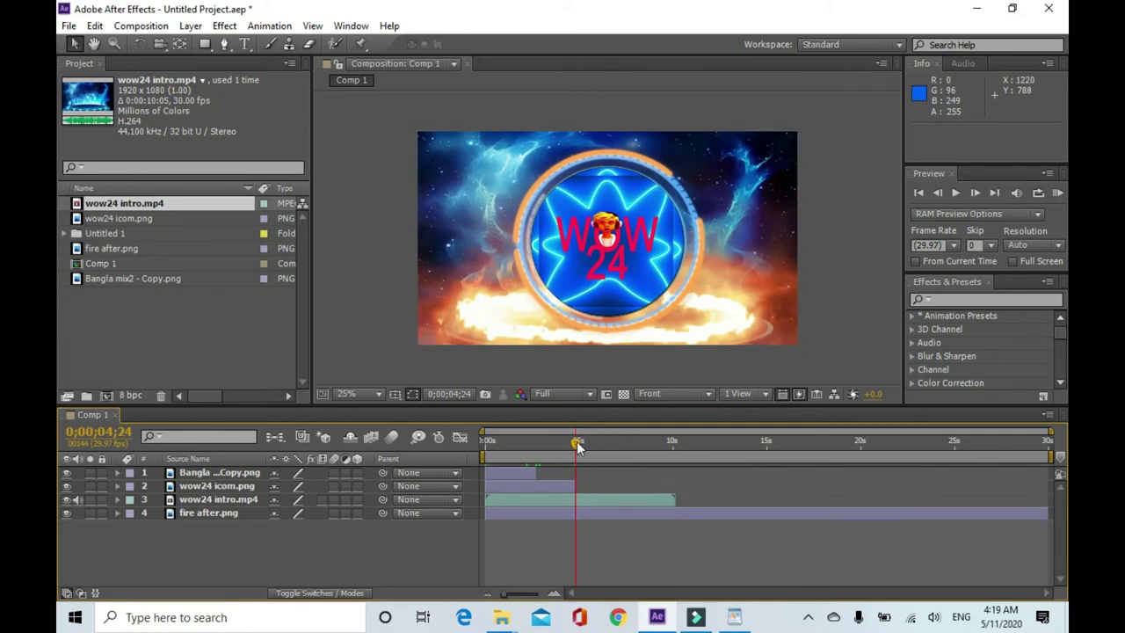
pyautogui.moveTo(577, 442); pyautogui.dragTo(624, 446)
pyautogui.click(628, 501)
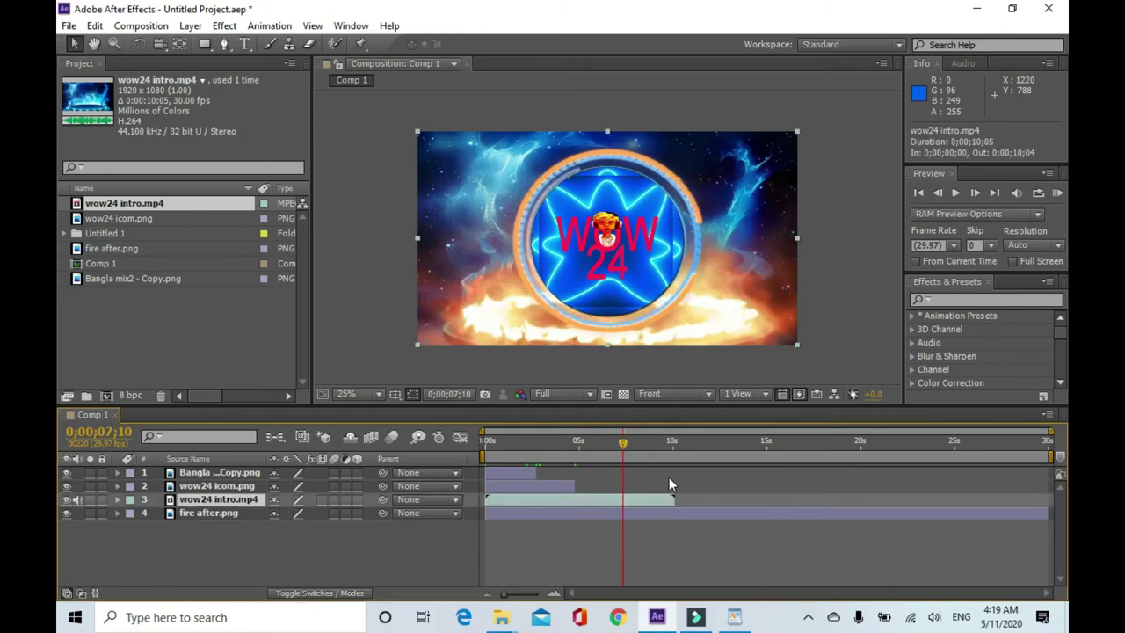
# Split wow24 intro.mp4 at 0;00;07;10 and delete the split-off remainder.
pyautogui.hotkey('ctrl', 'shift', 'd')
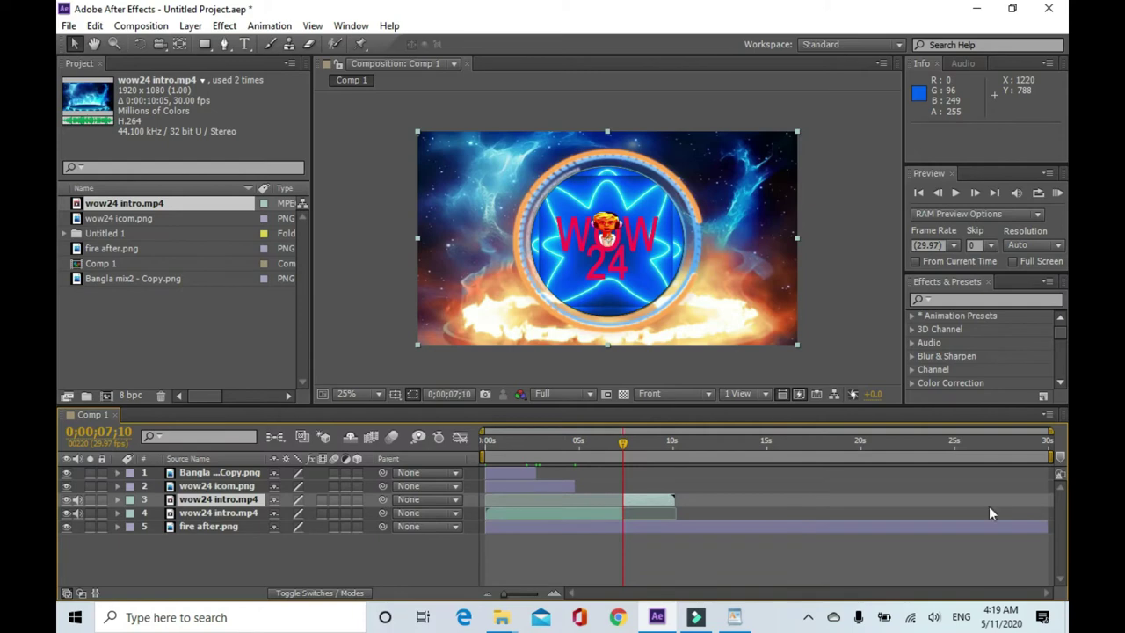
pyautogui.press('Delete')
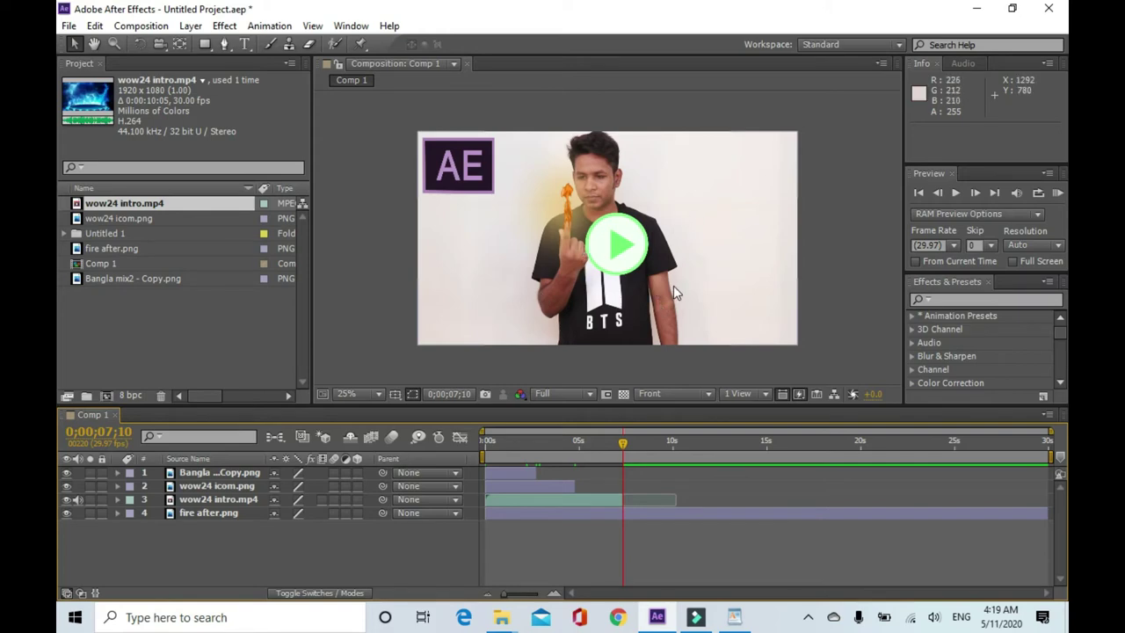
pyautogui.moveTo(623, 444); pyautogui.dragTo(708, 444)
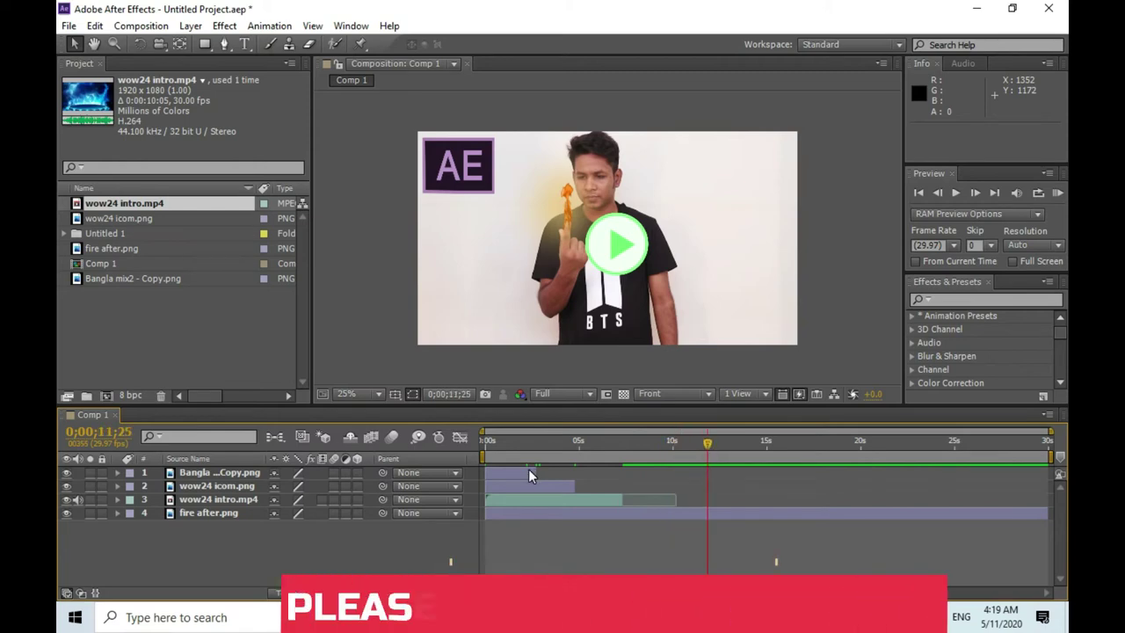
pyautogui.click(545, 485)
pyautogui.click(566, 502)
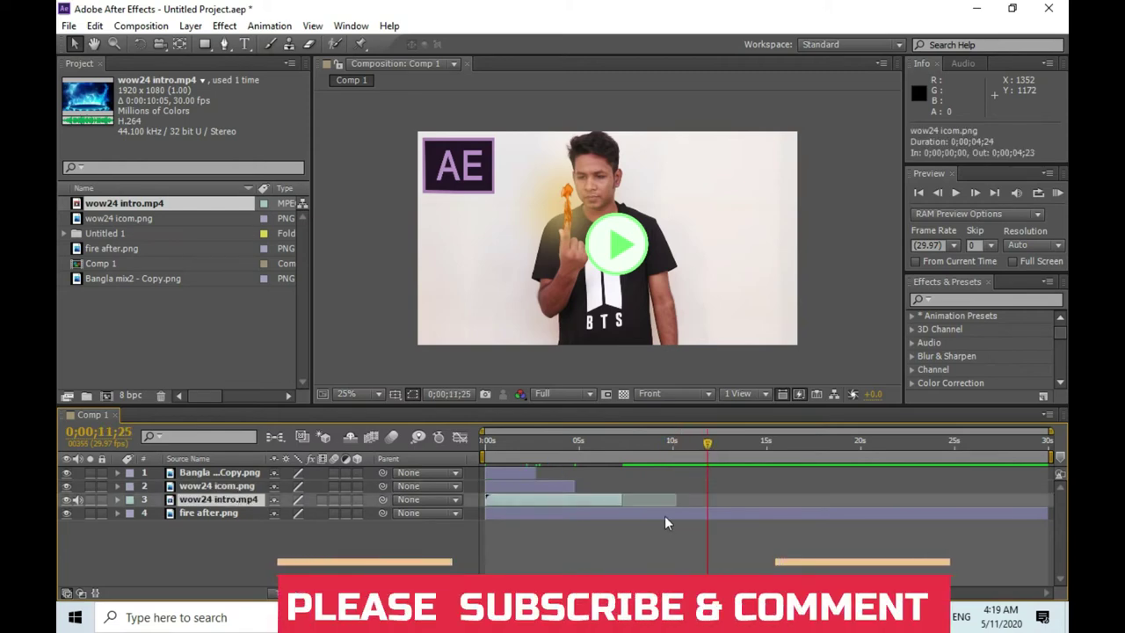
pyautogui.click(672, 514)
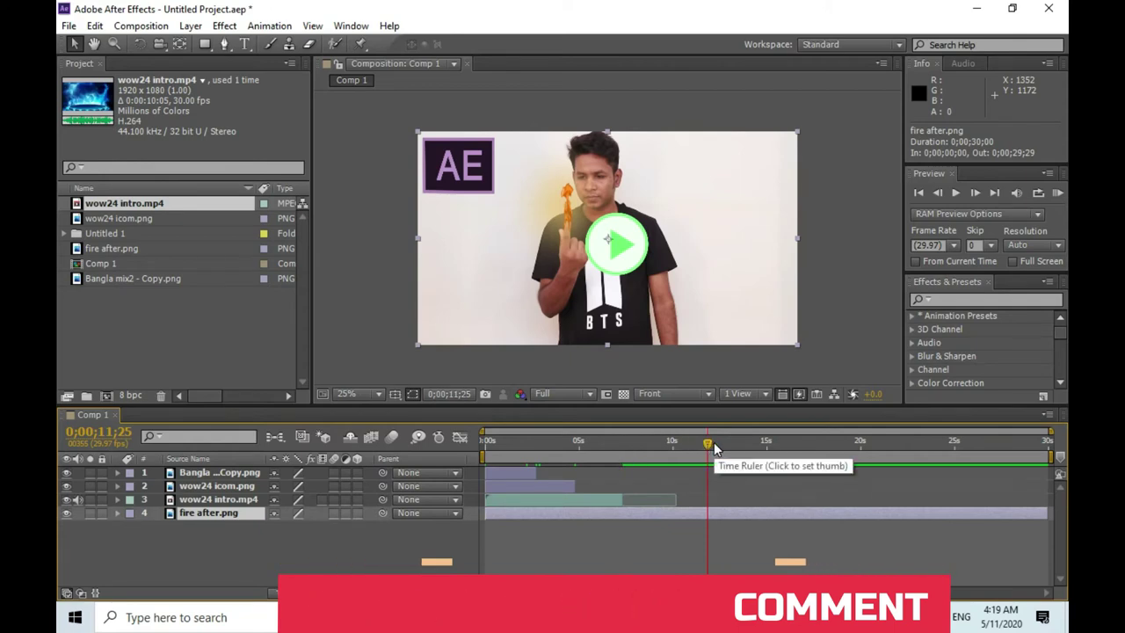
pyautogui.moveTo(708, 446); pyautogui.dragTo(500, 447)
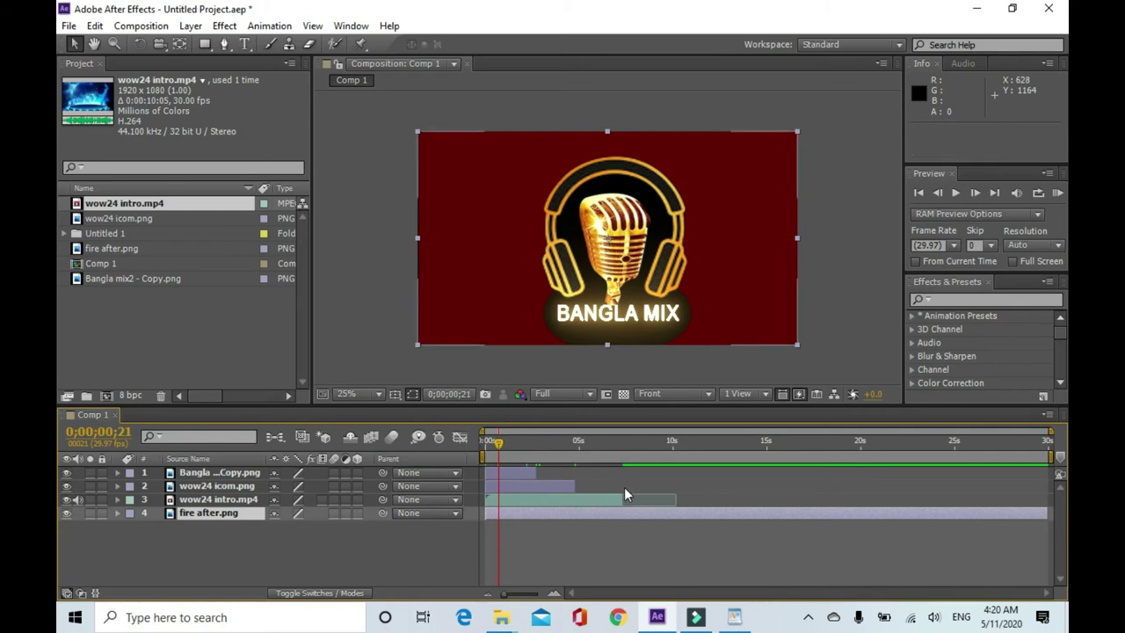
pyautogui.moveTo(501, 444); pyautogui.dragTo(486, 444)
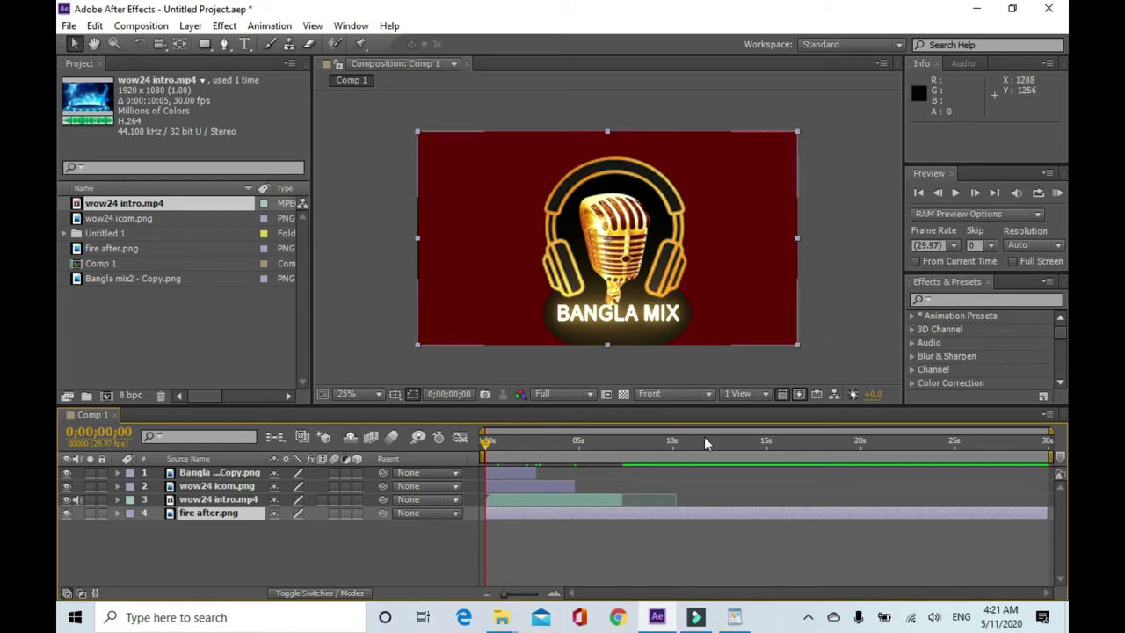
pyautogui.click(1058, 194)
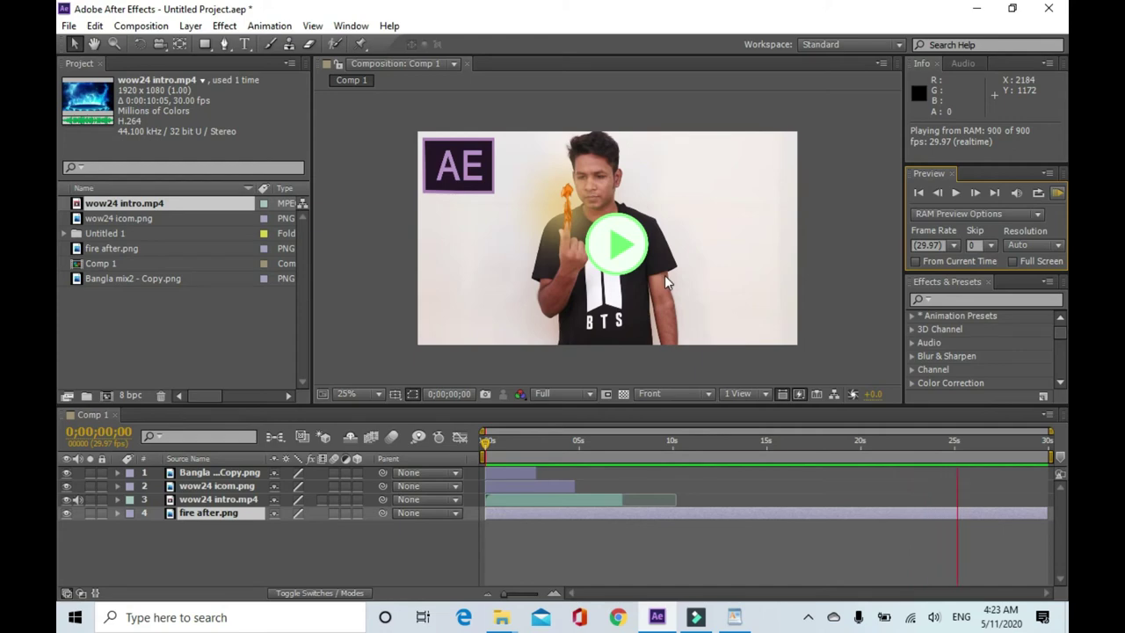
pyautogui.click(1059, 192)
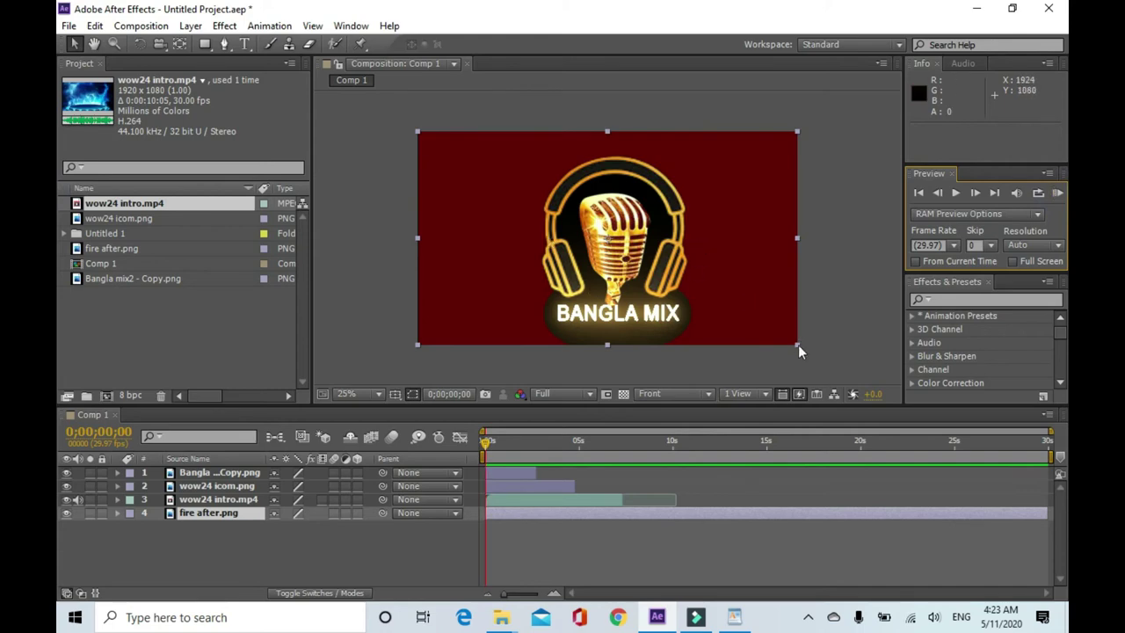
# Shrink the fire background slightly and scale the Bangla Mix logo down to about 23% by 31%.
pyautogui.moveTo(798, 345); pyautogui.dragTo(676, 322)
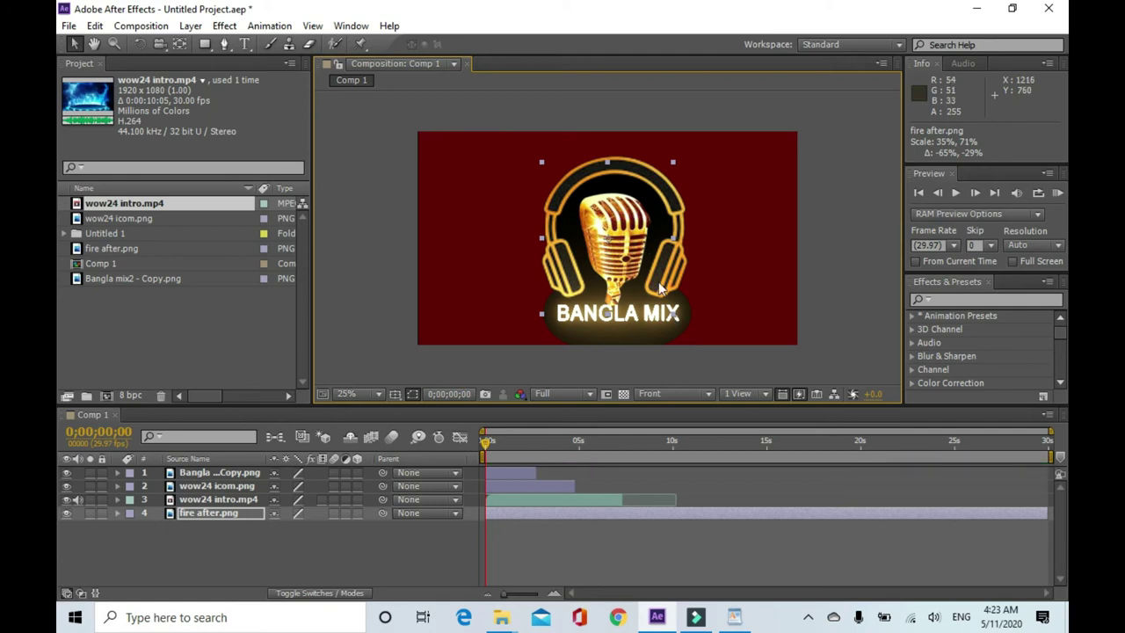
pyautogui.click(510, 472)
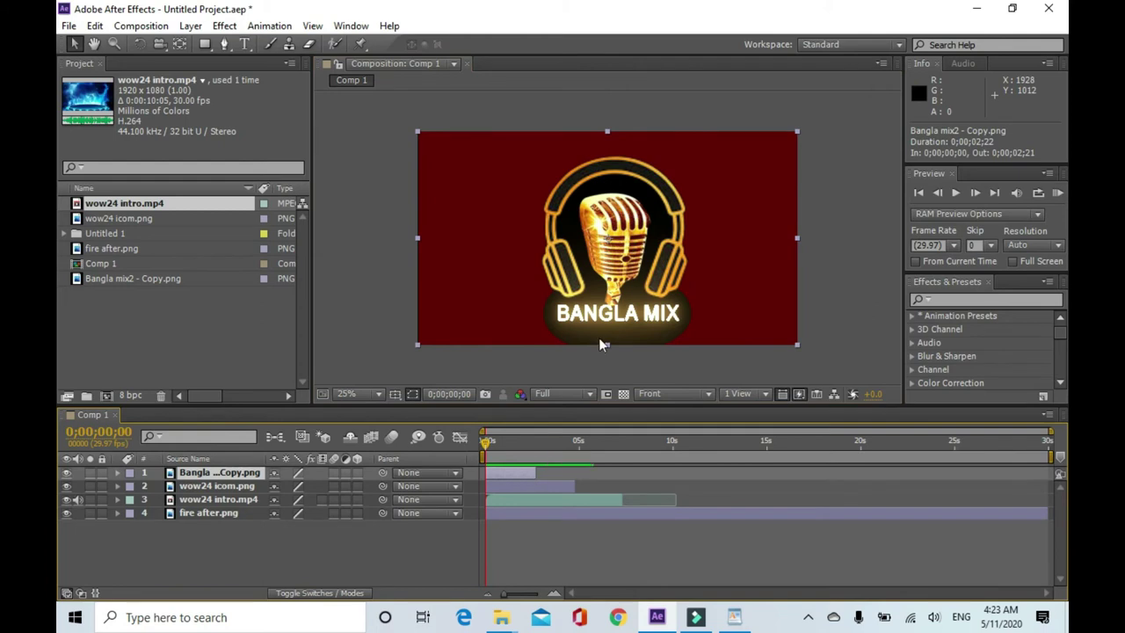
pyautogui.moveTo(427, 341); pyautogui.dragTo(559, 293)
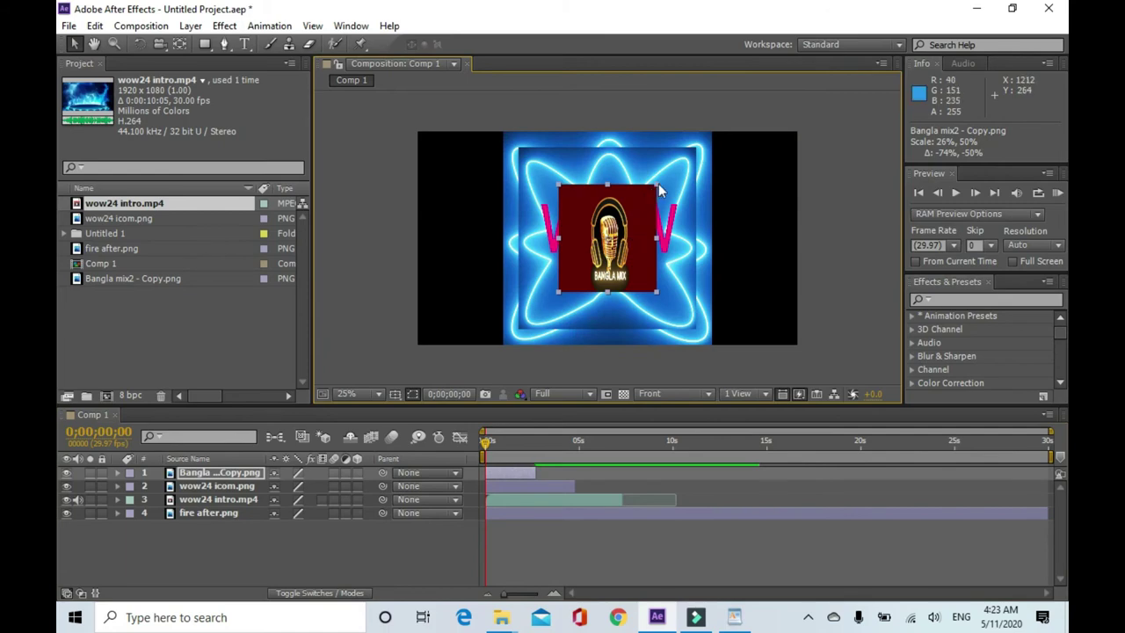
pyautogui.moveTo(661, 190)
pyautogui.mouseDown()
pyautogui.moveTo(632, 244)
pyautogui.moveTo(440, 299)
pyautogui.mouseUp()
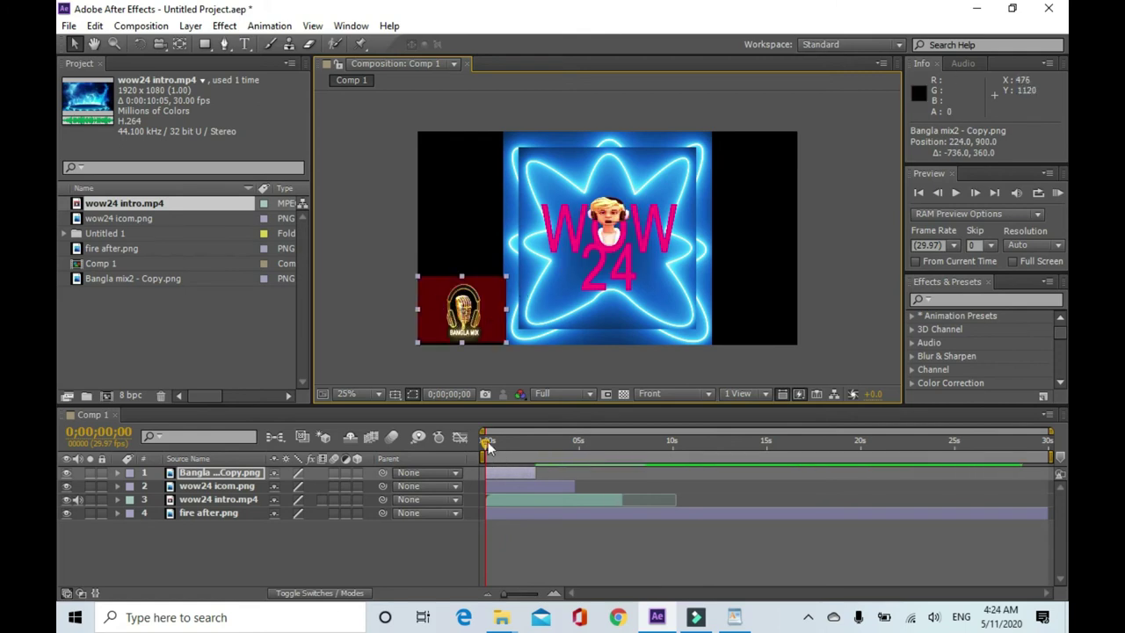
# Extend the Bangla Mix logo layer's out point to about 13 seconds (0;00;12;29).
pyautogui.moveTo(595, 457); pyautogui.dragTo(684, 466)
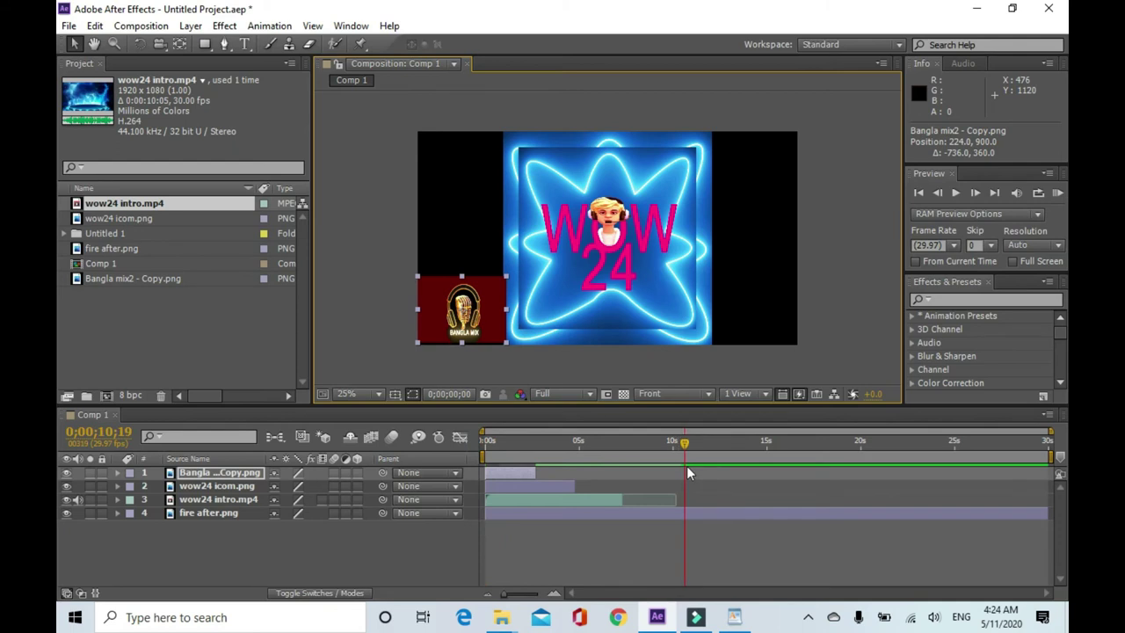
pyautogui.click(686, 445)
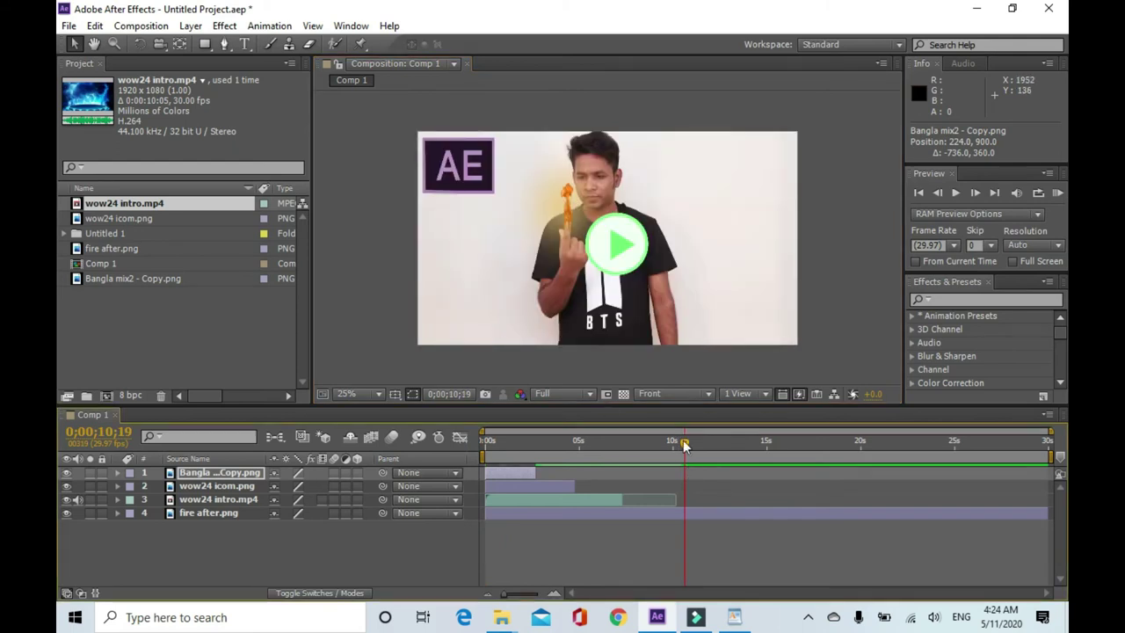
pyautogui.moveTo(675, 443); pyautogui.dragTo(486, 456)
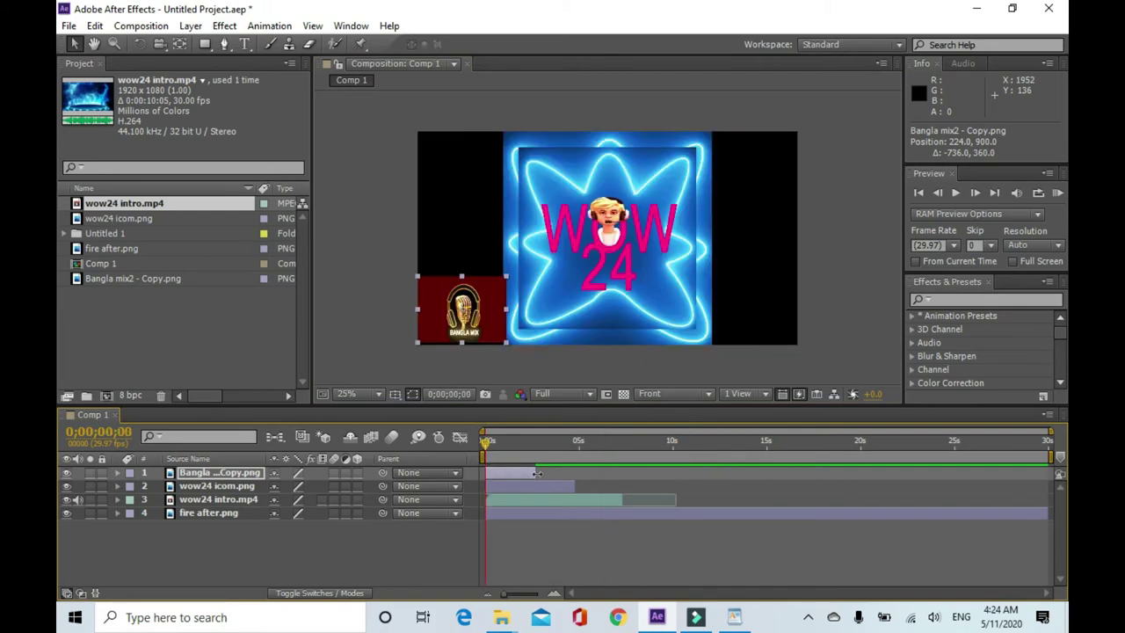
pyautogui.moveTo(652, 489); pyautogui.dragTo(732, 497)
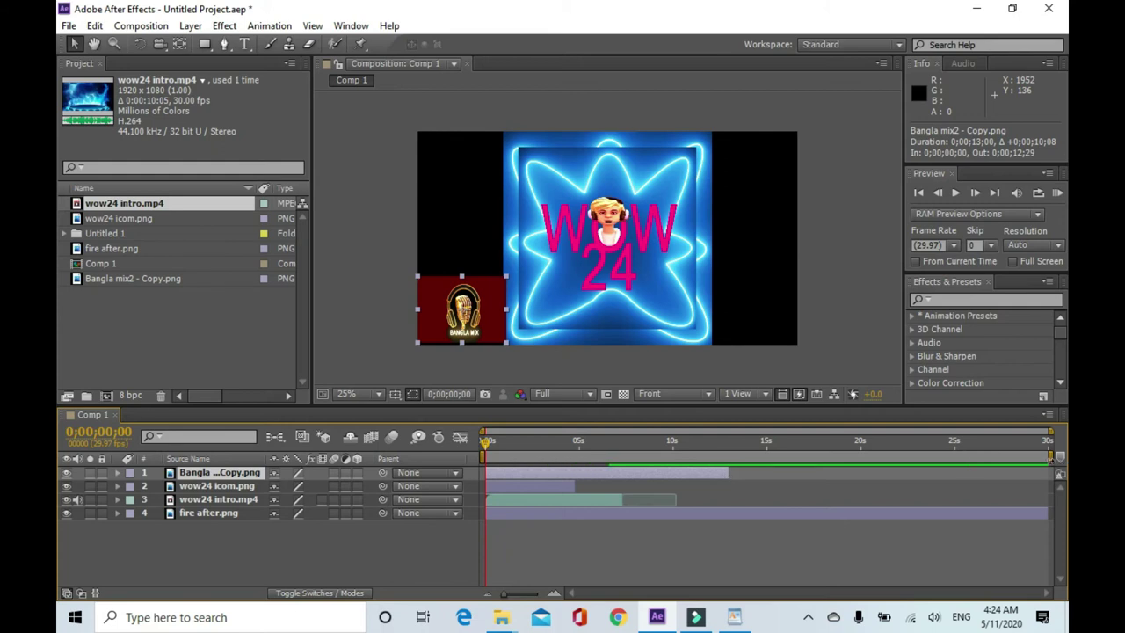
pyautogui.moveTo(1048, 456); pyautogui.dragTo(815, 457)
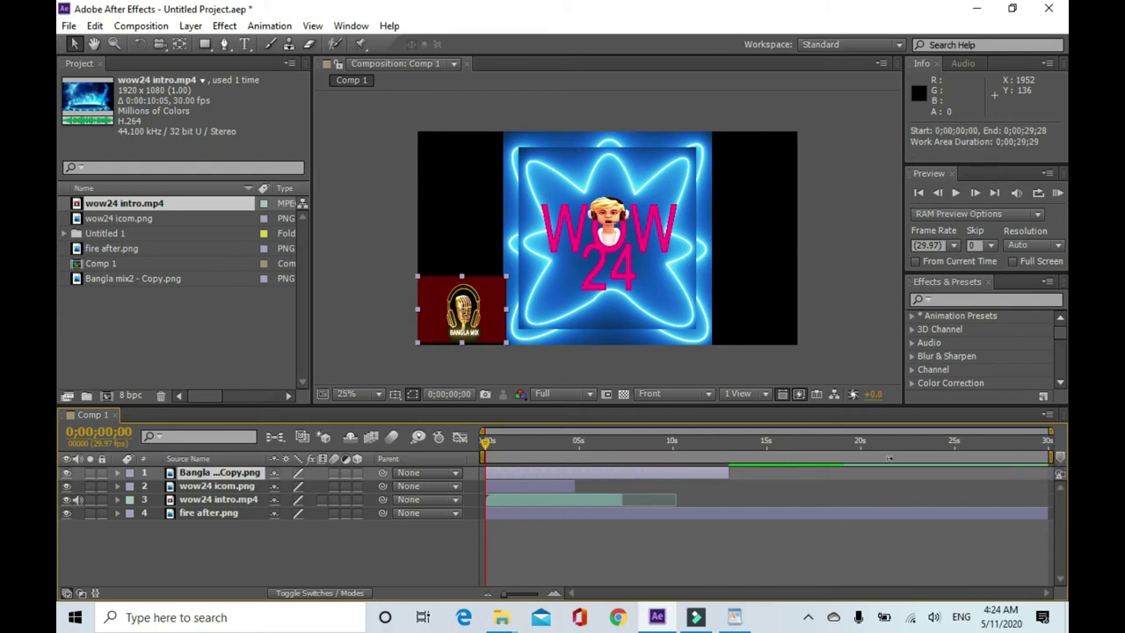
# End the work area at 0;00;12;18 and trim Comp 1 to the work area.
pyautogui.moveTo(743, 465); pyautogui.dragTo(712, 456)
pyautogui.rightClick(712, 464)
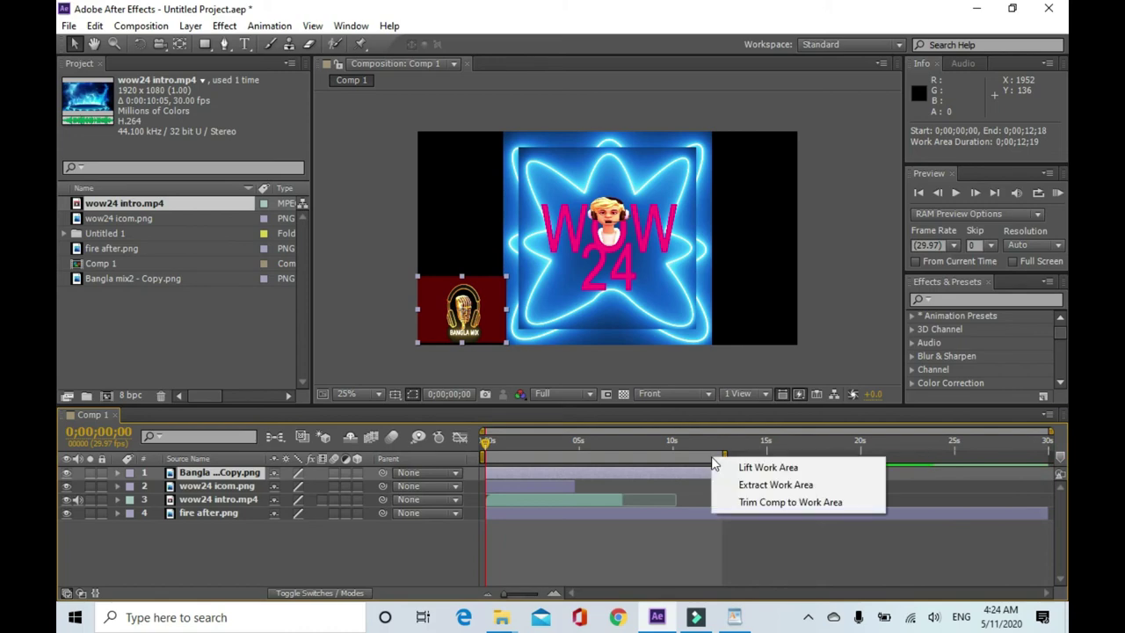
pyautogui.click(731, 500)
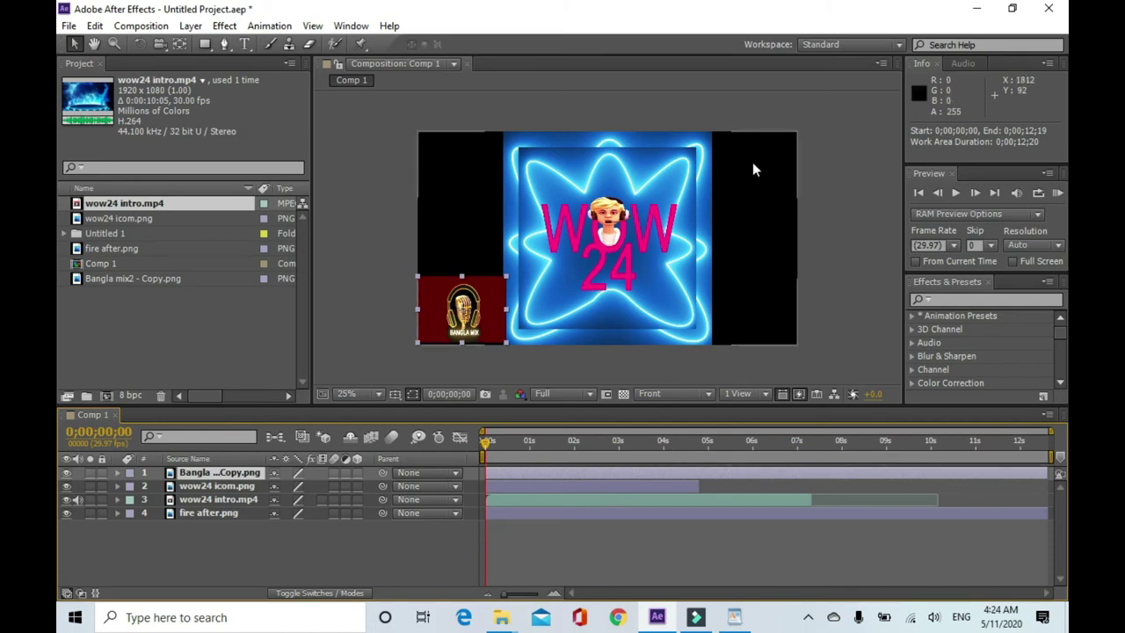
pyautogui.click(606, 394)
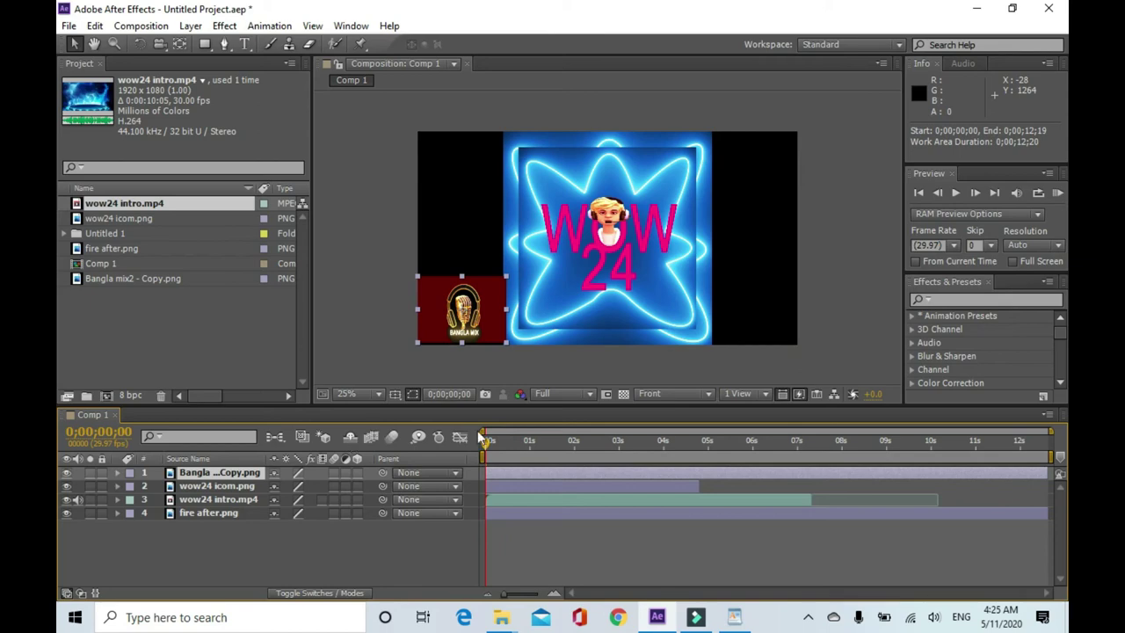
# Keyframe the Bangla Mix logo's Position from lower-left at 0s to 2144, -200 at 12;18, then preview.
pyautogui.click(543, 473)
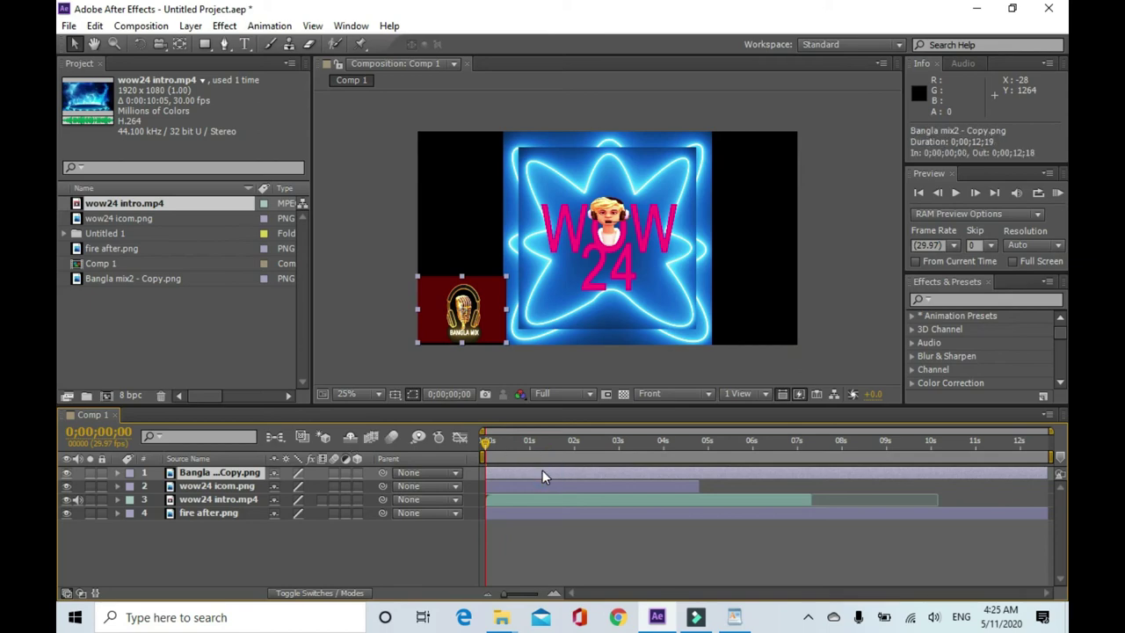
pyautogui.press('p')
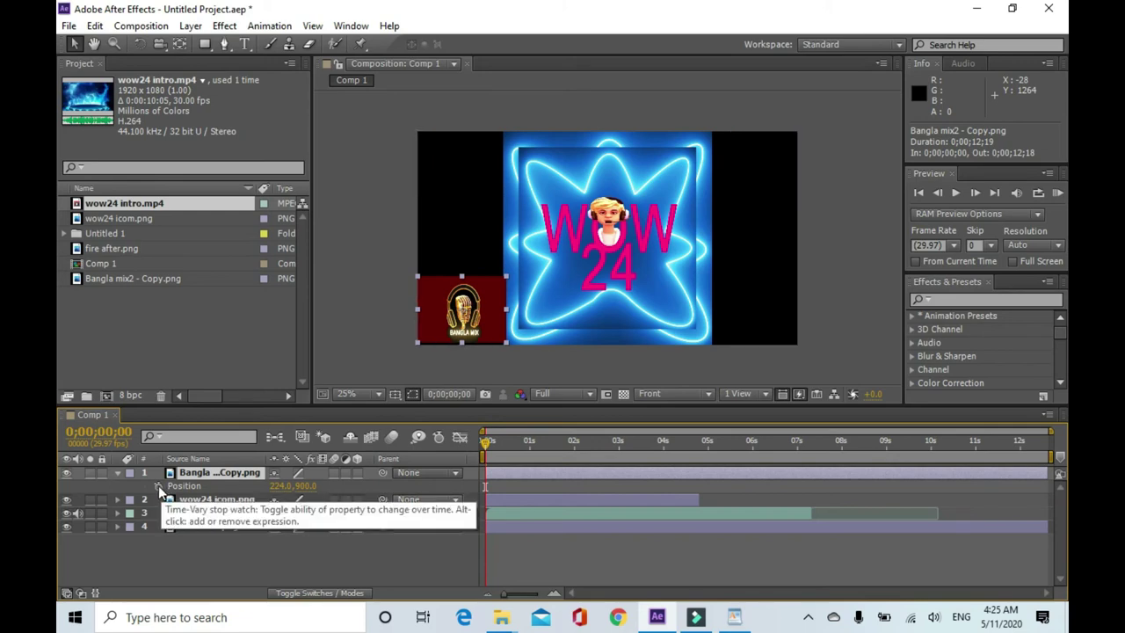
pyautogui.click(158, 487)
pyautogui.moveTo(486, 441); pyautogui.dragTo(1047, 442)
pyautogui.moveTo(482, 317); pyautogui.dragTo(815, 130)
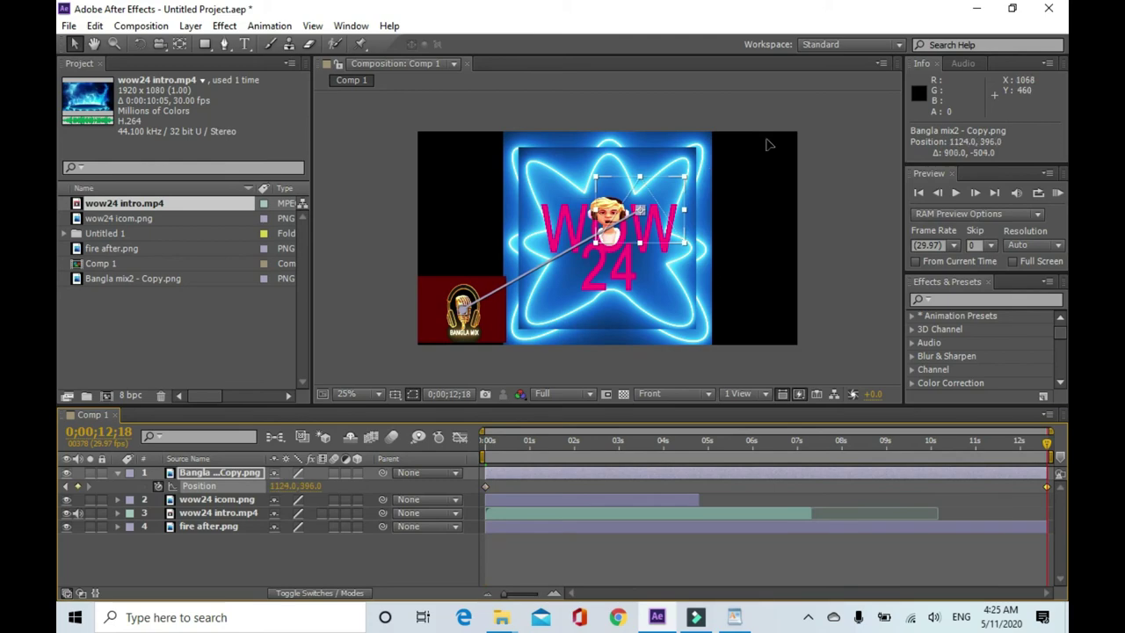
pyautogui.moveTo(815, 129); pyautogui.dragTo(831, 103)
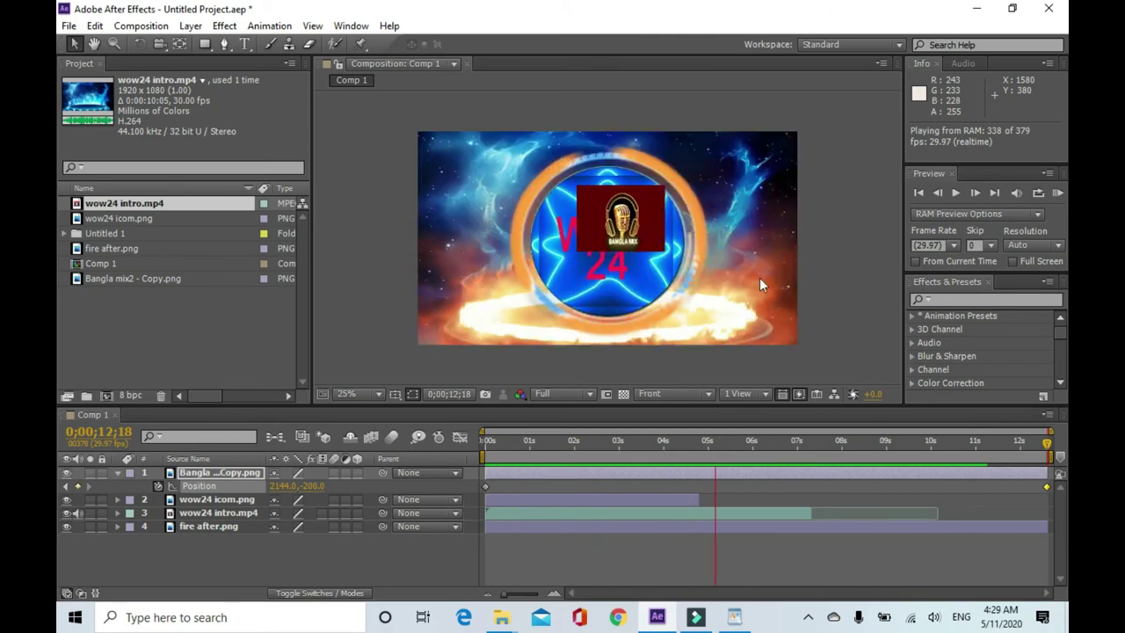
pyautogui.click(1059, 192)
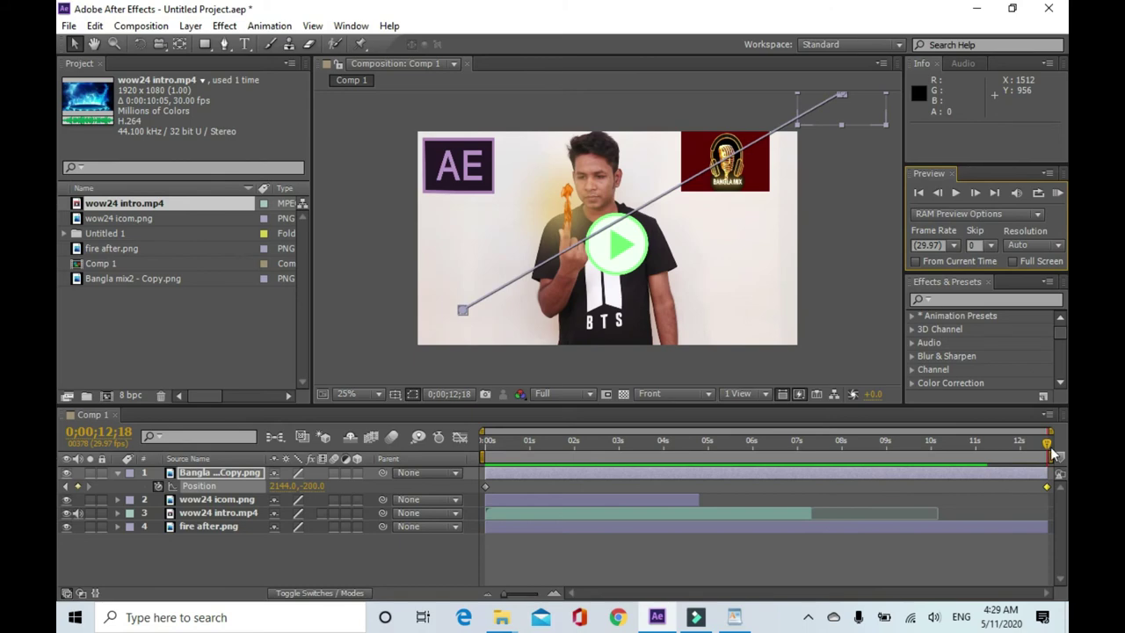
pyautogui.moveTo(1050, 447); pyautogui.dragTo(674, 445)
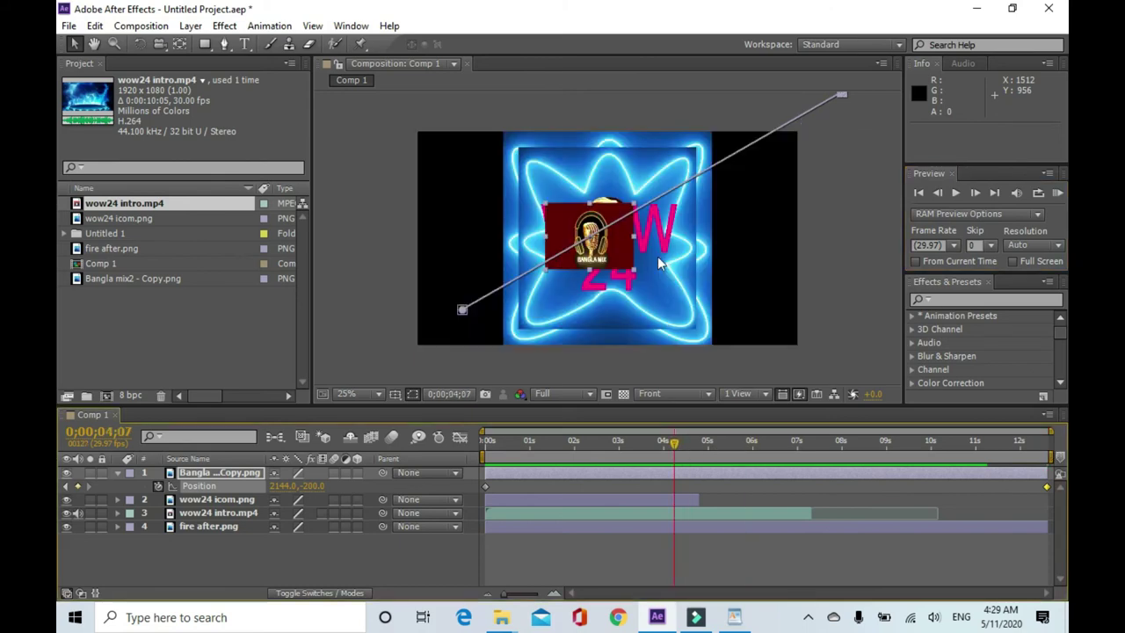
pyautogui.click(615, 501)
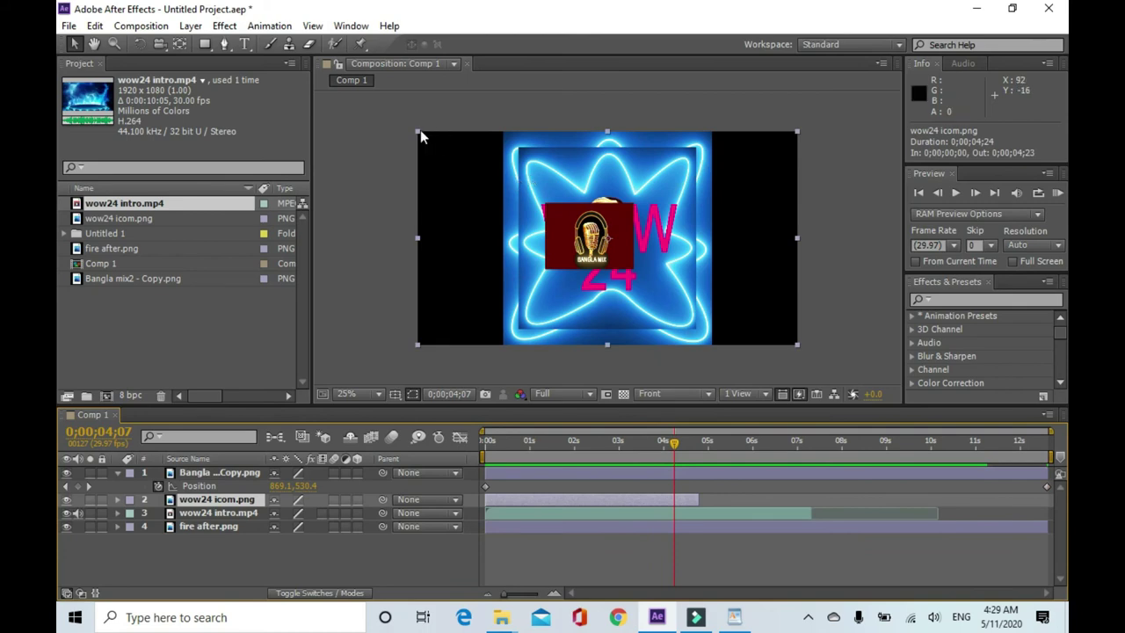
# Scale down the WOW24 icon, move it off-frame right to 2188, 888, and add a Position keyframe.
pyautogui.moveTo(419, 134); pyautogui.dragTo(557, 204)
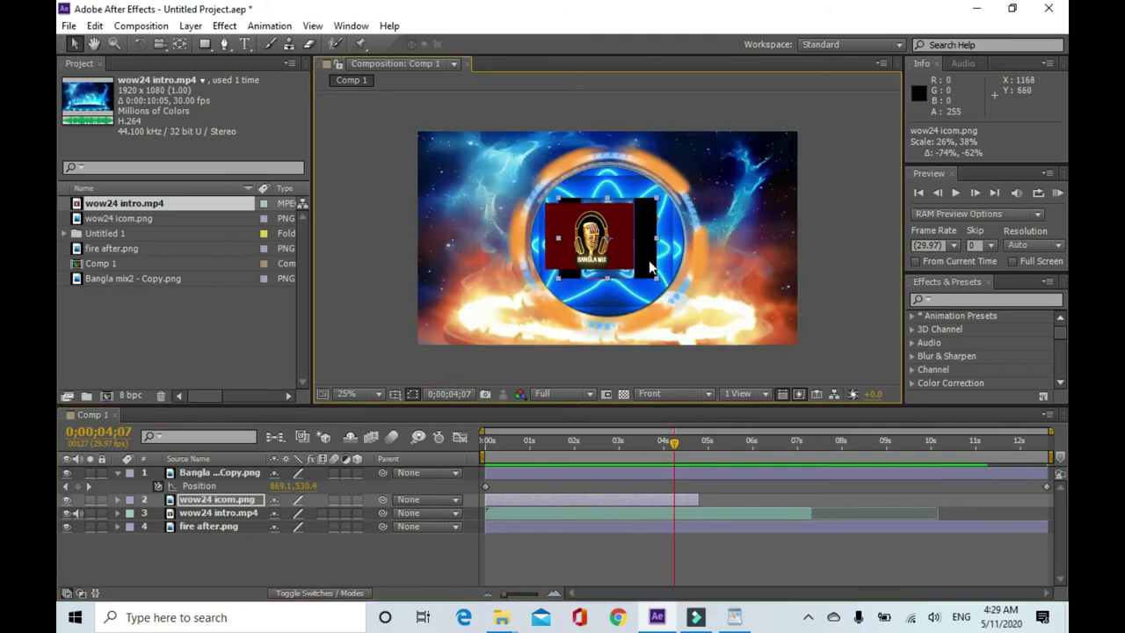
pyautogui.moveTo(646, 237); pyautogui.dragTo(783, 284)
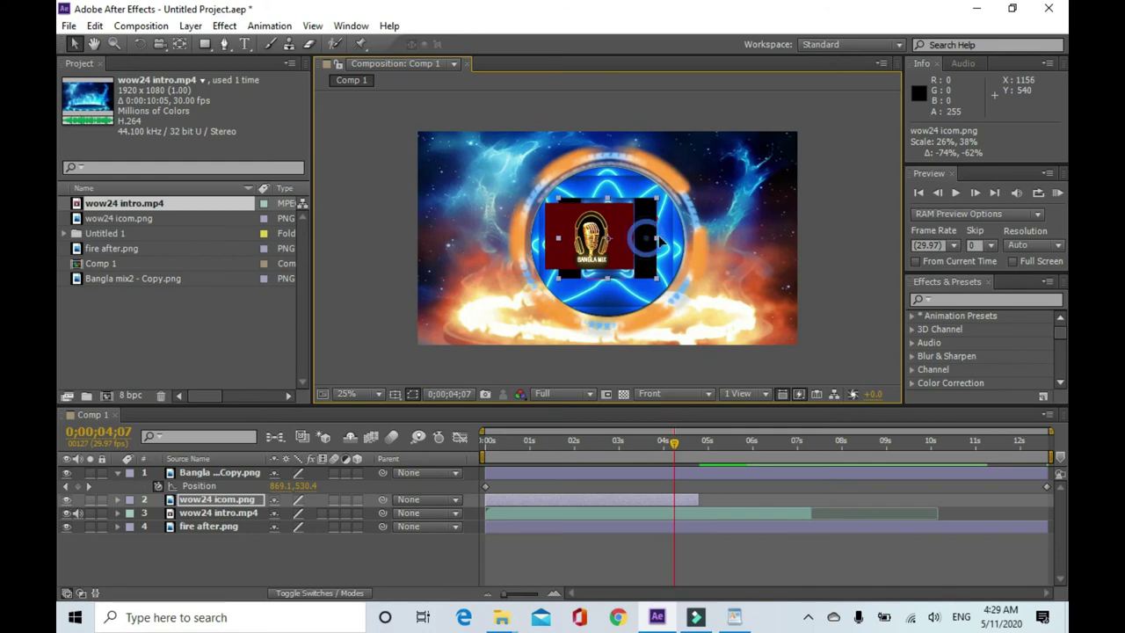
pyautogui.moveTo(845, 317); pyautogui.dragTo(891, 312)
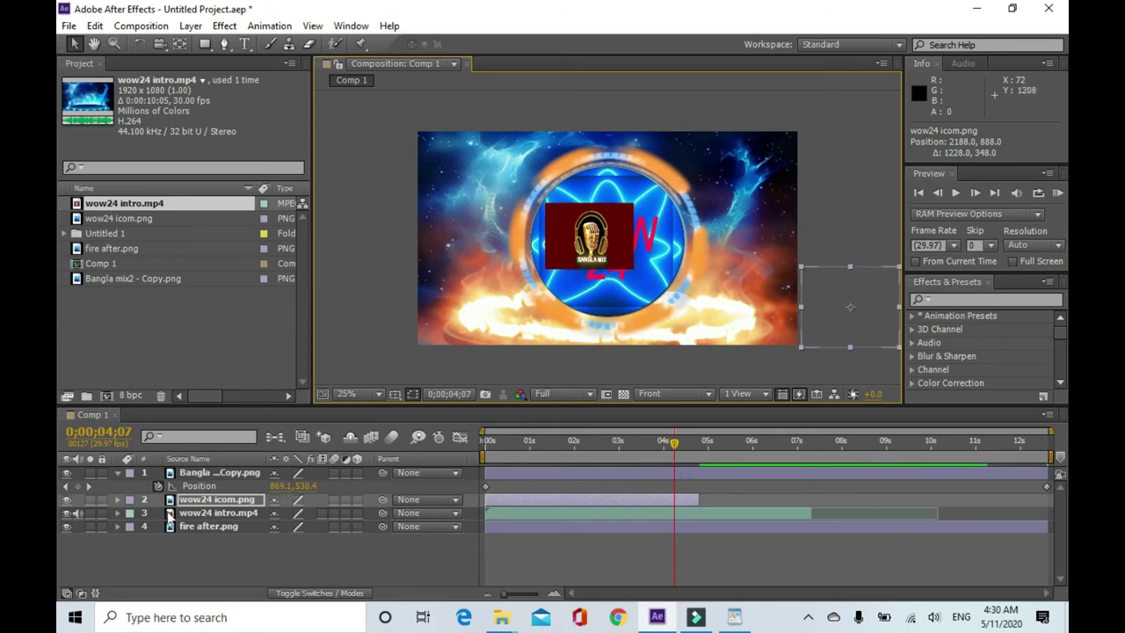
pyautogui.hotkey('alt', 'shift', 'p')
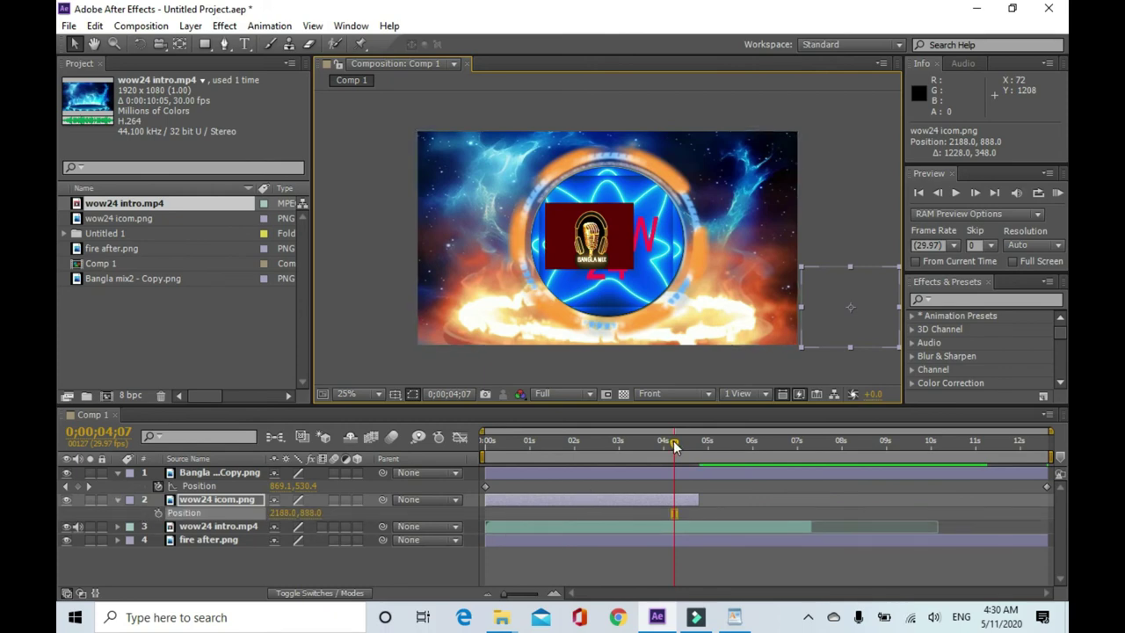
# Keyframe the WOW24 icon off-right at 0s and at lower-left 260, 860 at 4;22, then preview.
pyautogui.moveTo(674, 444); pyautogui.dragTo(485, 444)
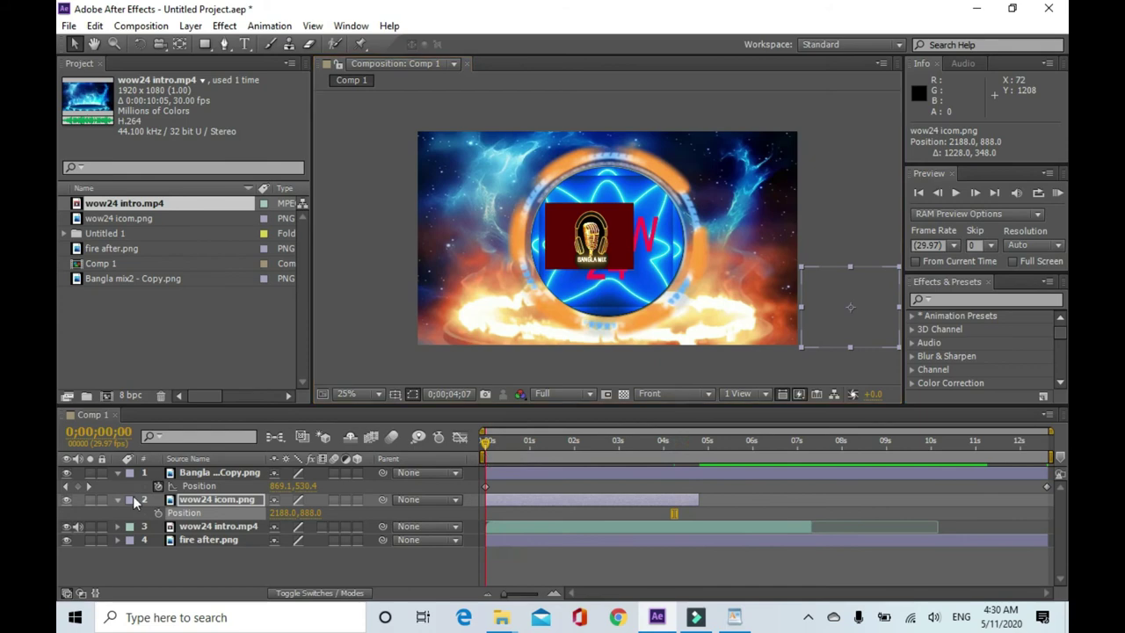
pyautogui.doubleClick(155, 512)
pyautogui.moveTo(486, 444)
pyautogui.mouseDown()
pyautogui.moveTo(774, 447)
pyautogui.moveTo(696, 446)
pyautogui.mouseUp()
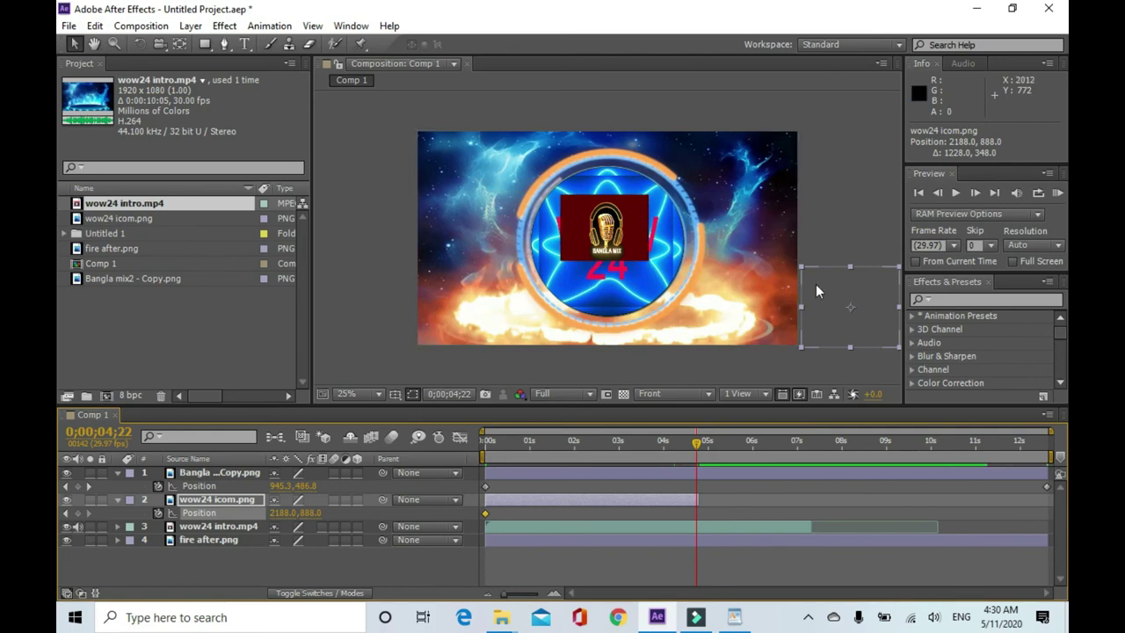
pyautogui.moveTo(825, 293); pyautogui.dragTo(445, 283)
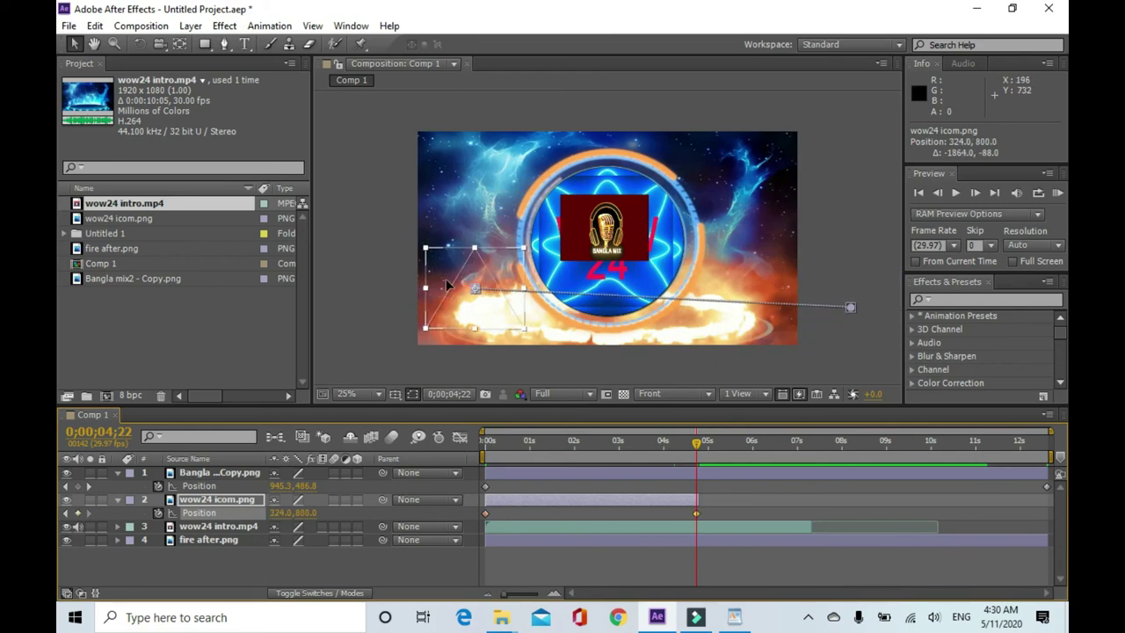
pyautogui.moveTo(446, 290); pyautogui.dragTo(444, 294)
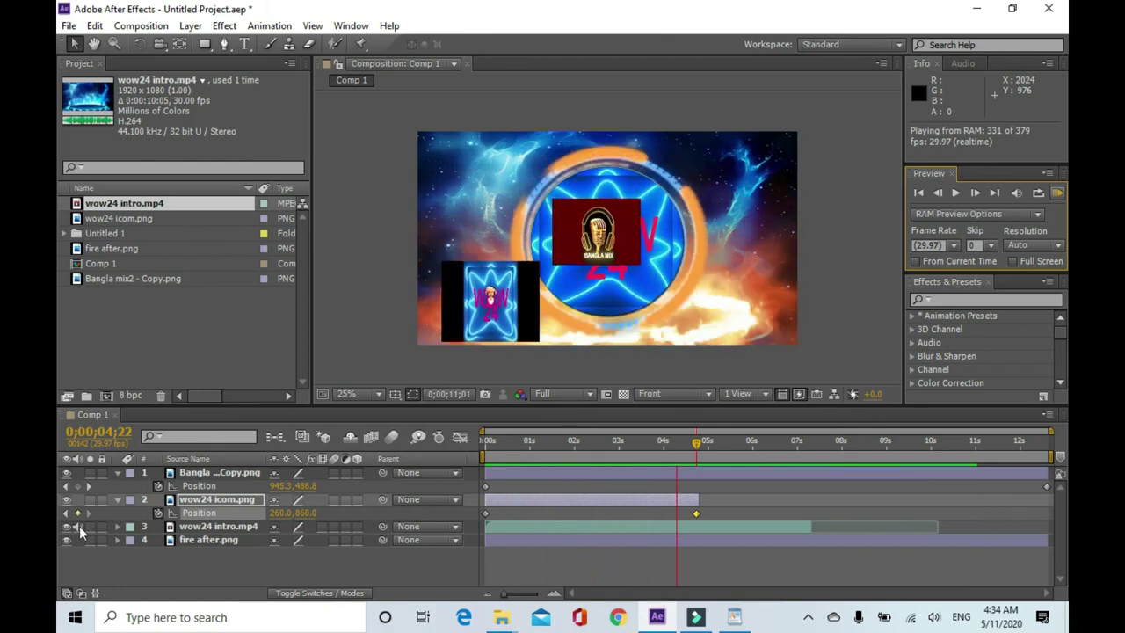
pyautogui.press('space')
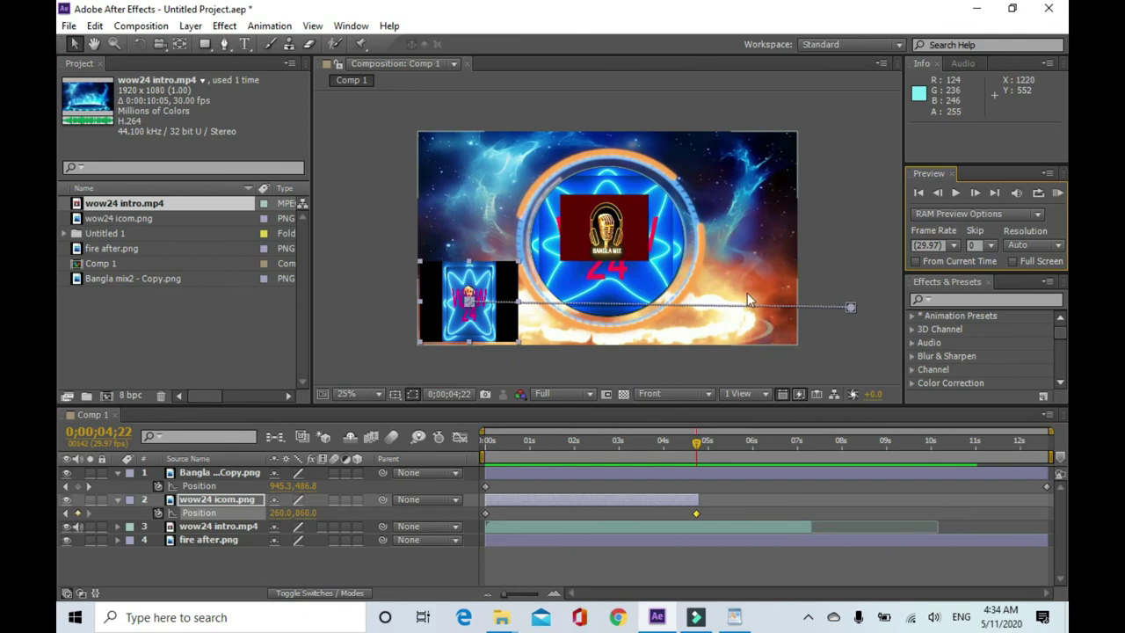